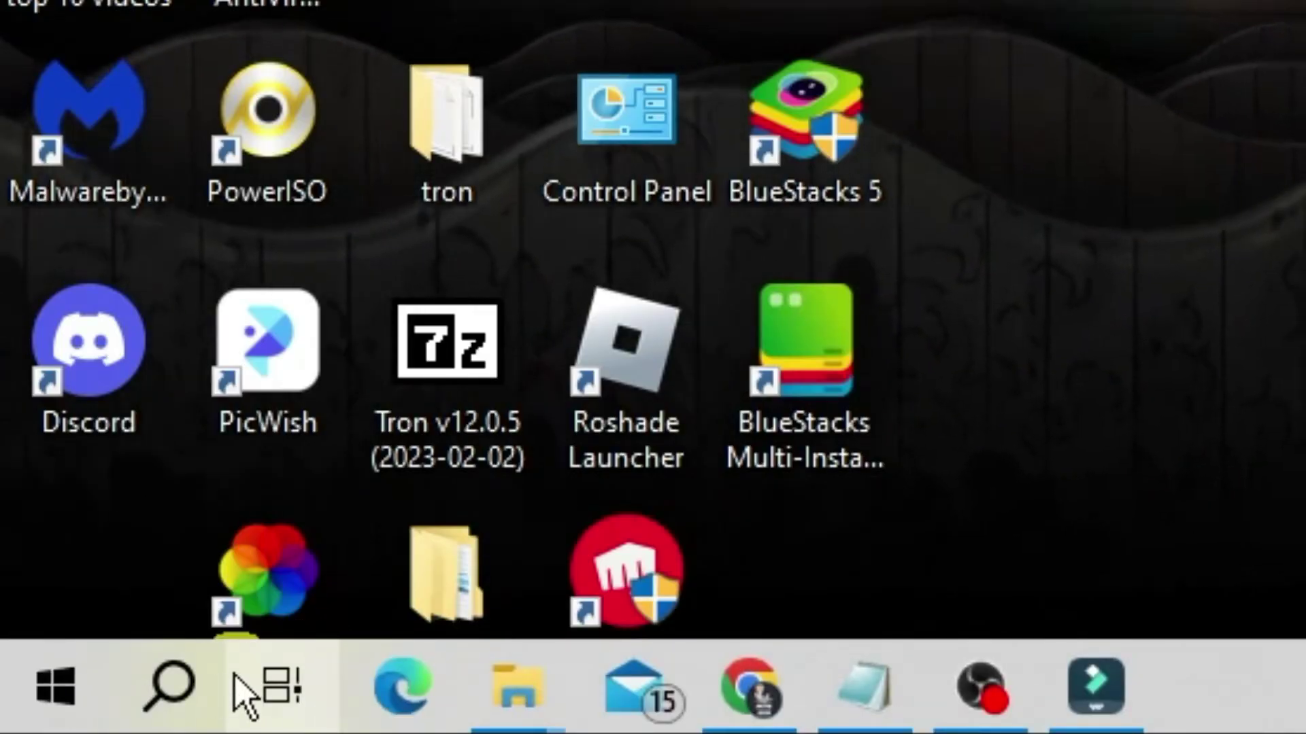
- Launch the Run app from Windows search to enter %localappdata%
{"action": "left_click", "coordinate": [174, 689]}
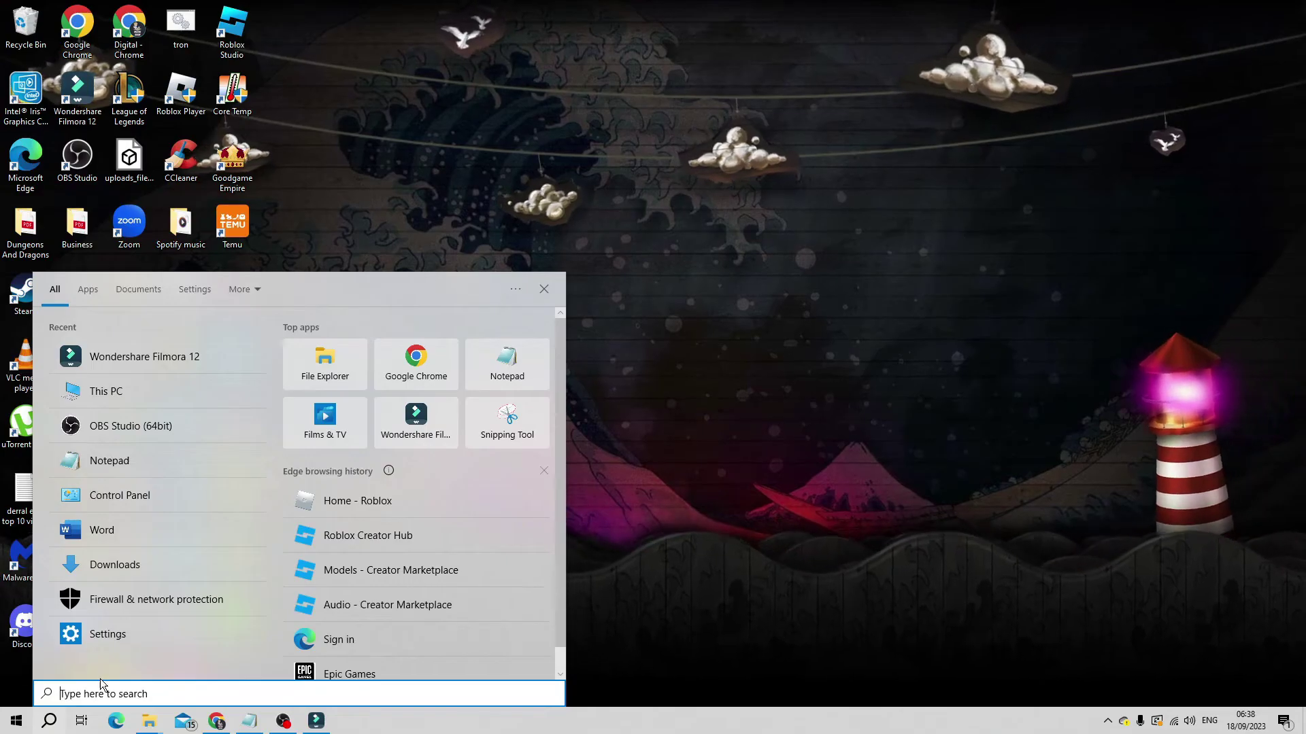
{"action": "type", "text": "run"}
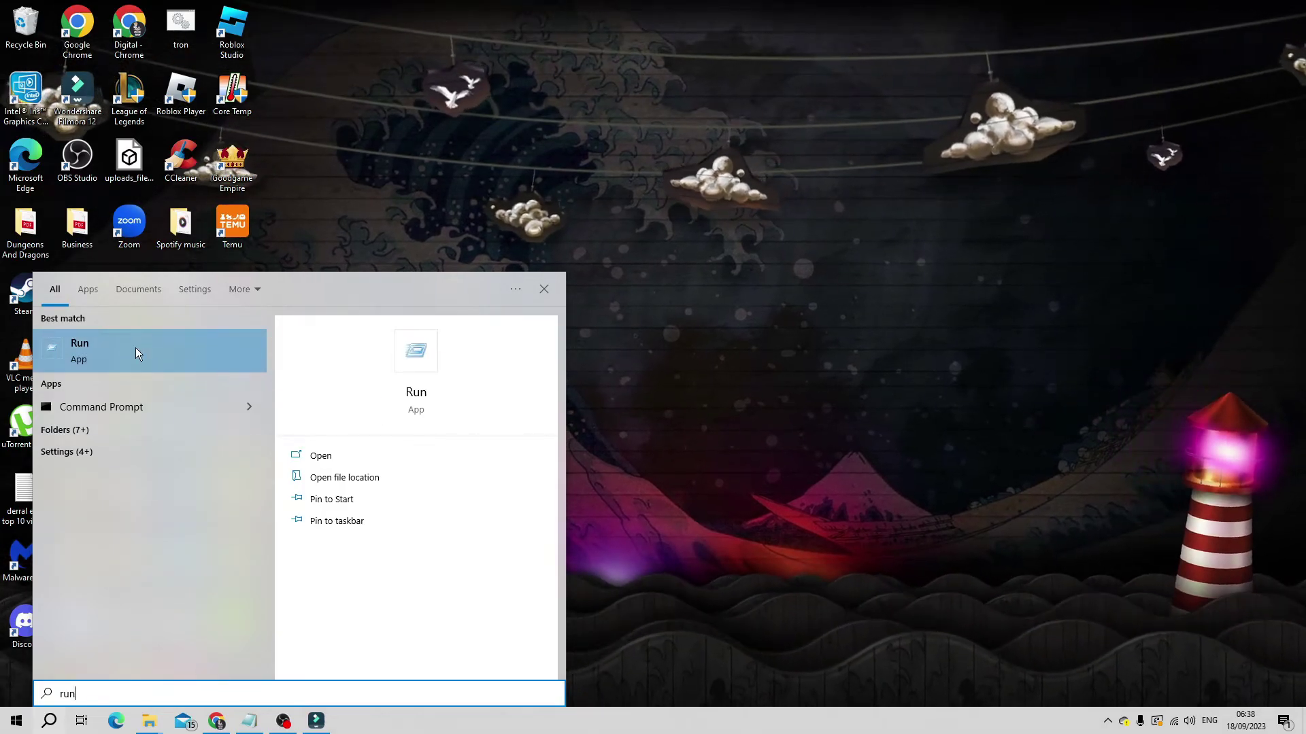
{"action": "left_click", "coordinate": [136, 348]}
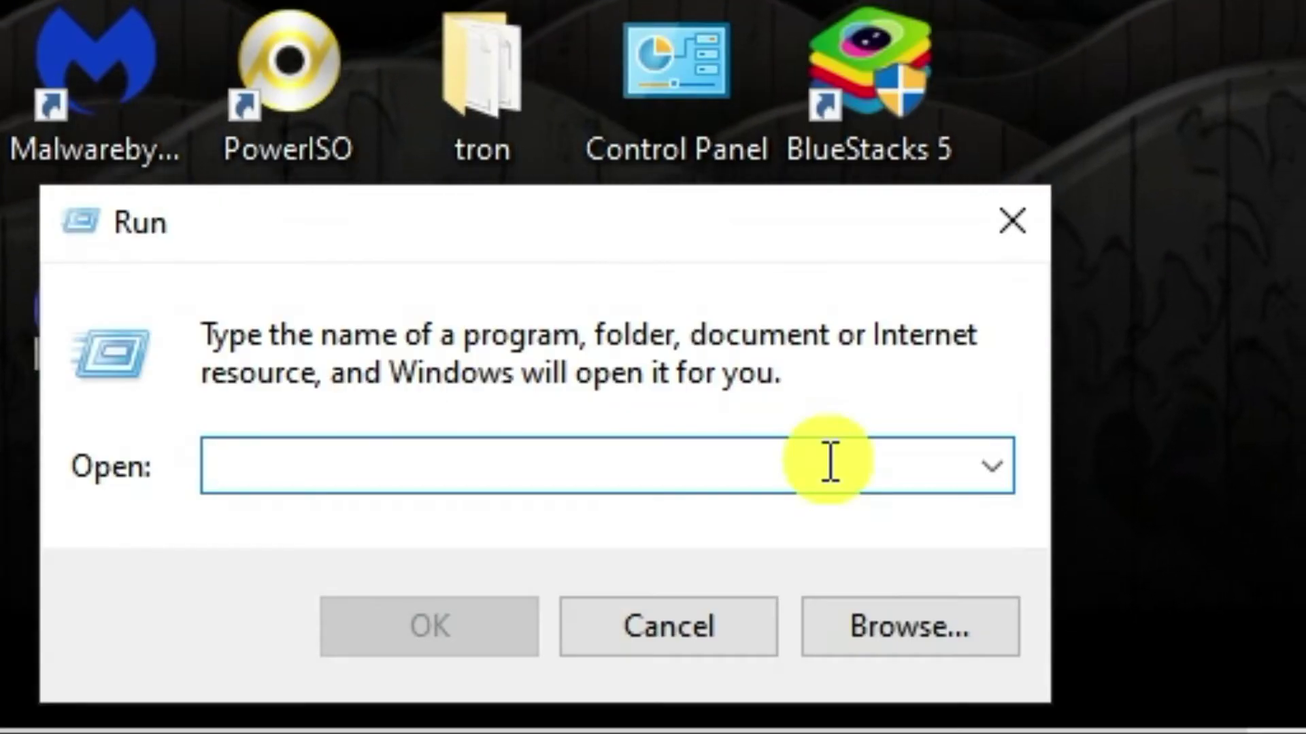
{"action": "type", "text": "%locala"}
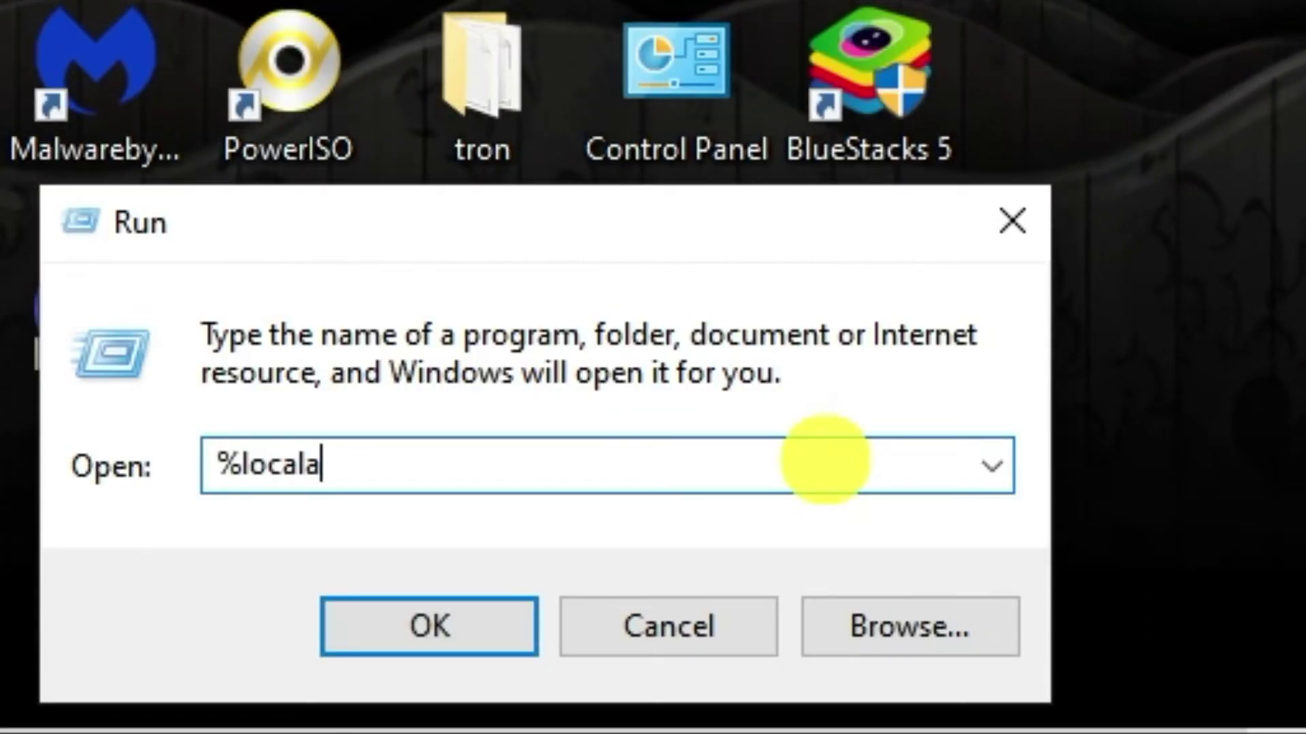
{"action": "type", "text": "ppdata%"}
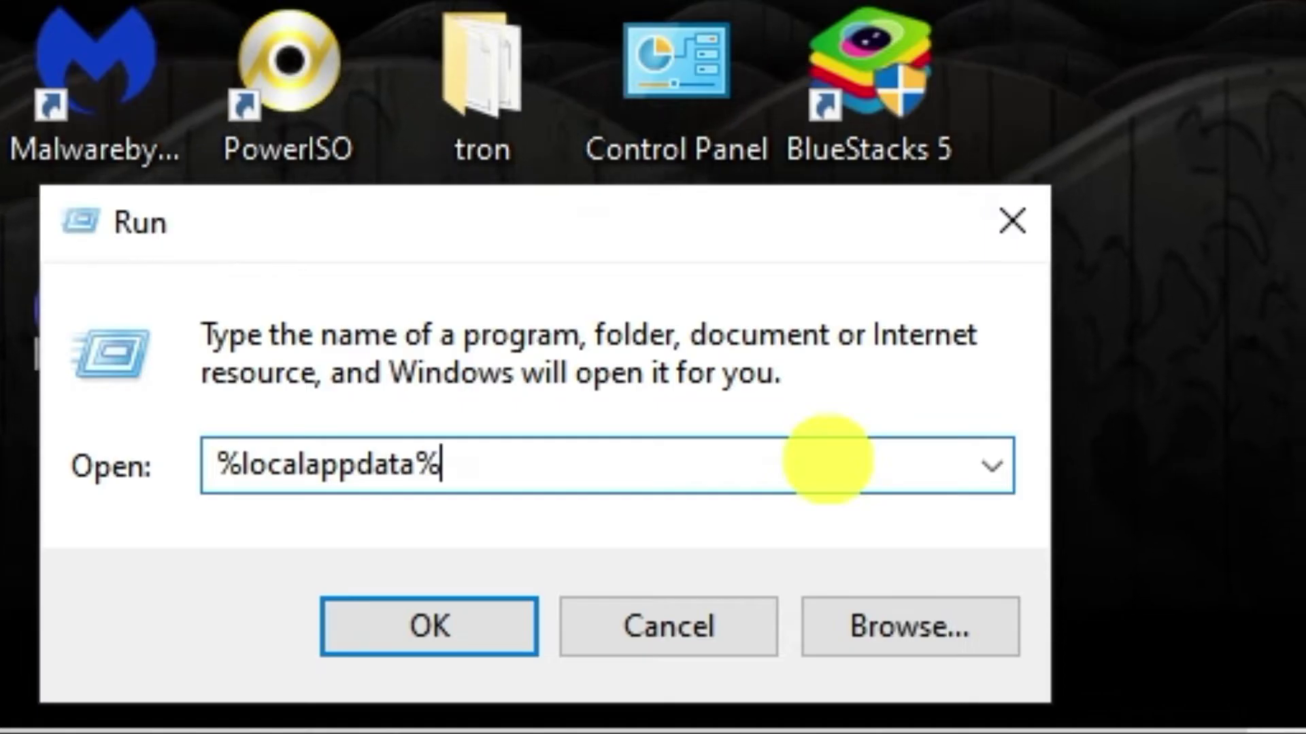
- Open AppData\Local, select the Roblox folder and delete it
{"action": "key", "text": "Return"}
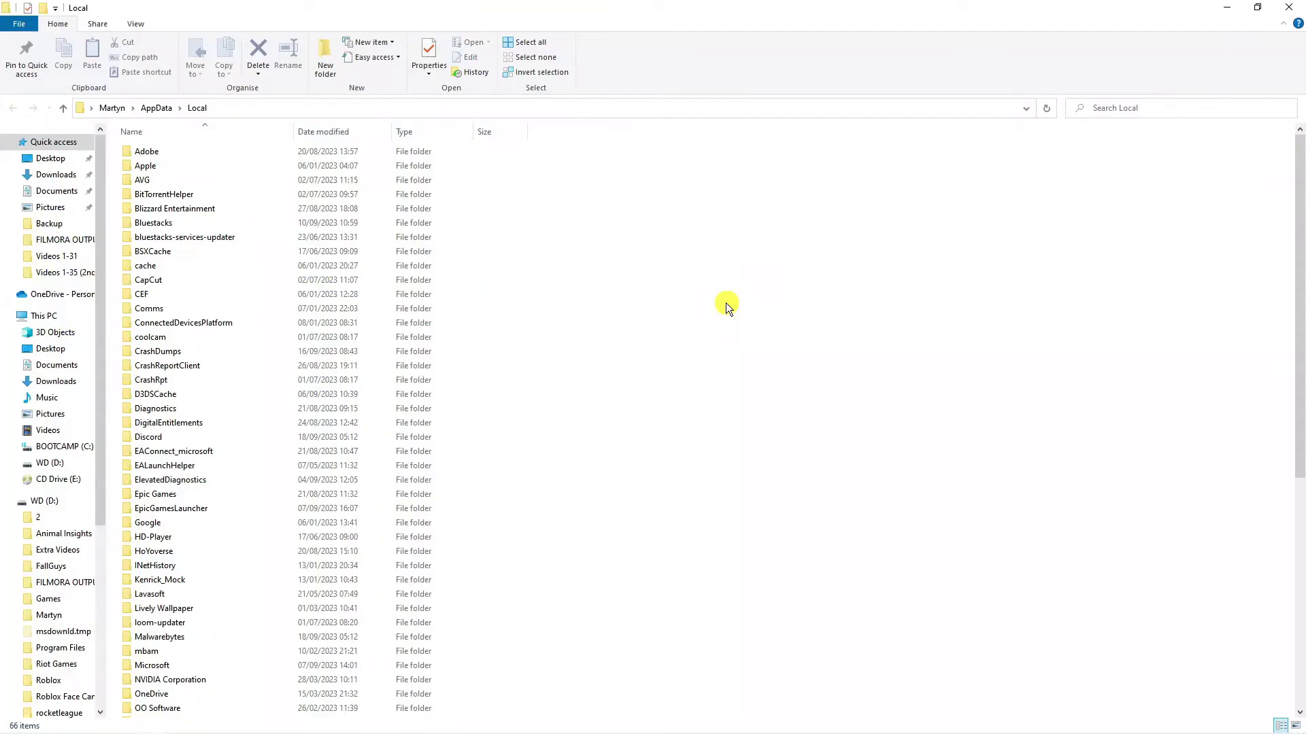
{"action": "left_click", "coordinate": [323, 412]}
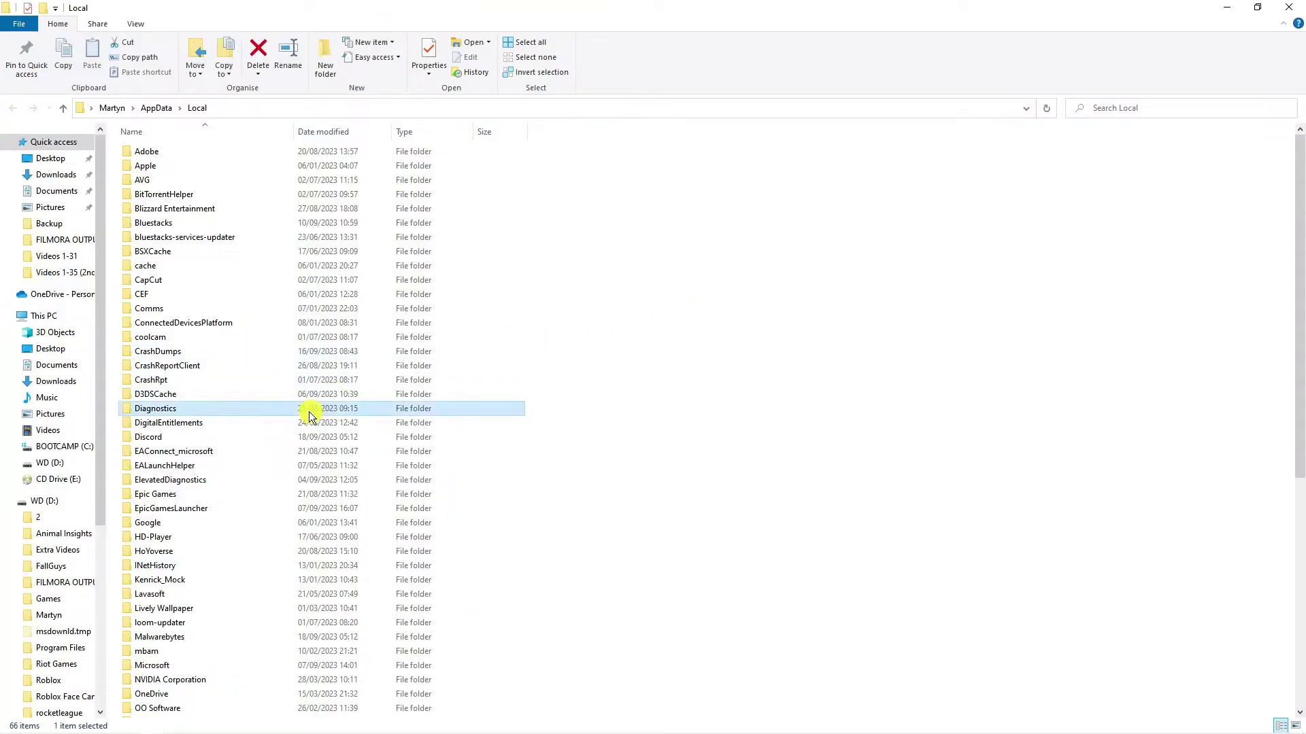
{"action": "scroll", "coordinate": [309, 411], "scroll_direction": "down", "scroll_amount": 2}
{"action": "scroll", "coordinate": [306, 409], "scroll_direction": "down", "scroll_amount": 1}
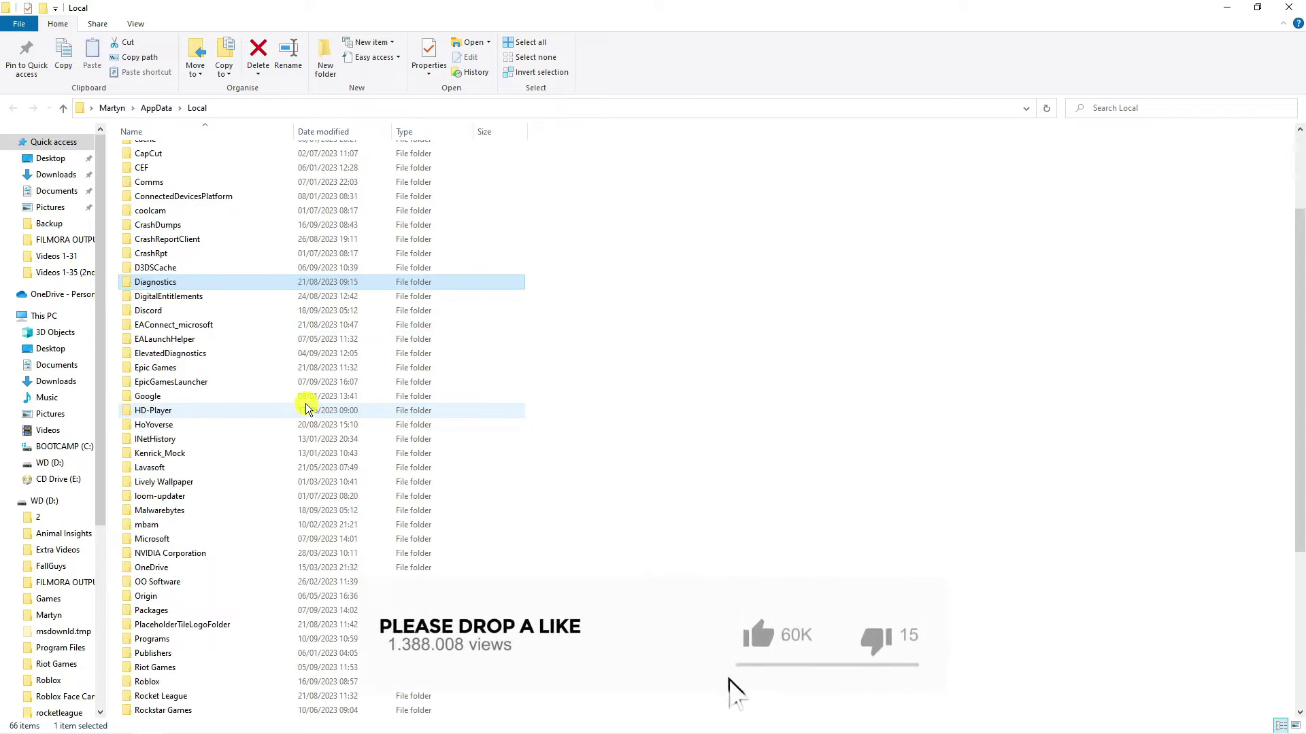
{"action": "scroll", "coordinate": [305, 403], "scroll_direction": "down", "scroll_amount": 1}
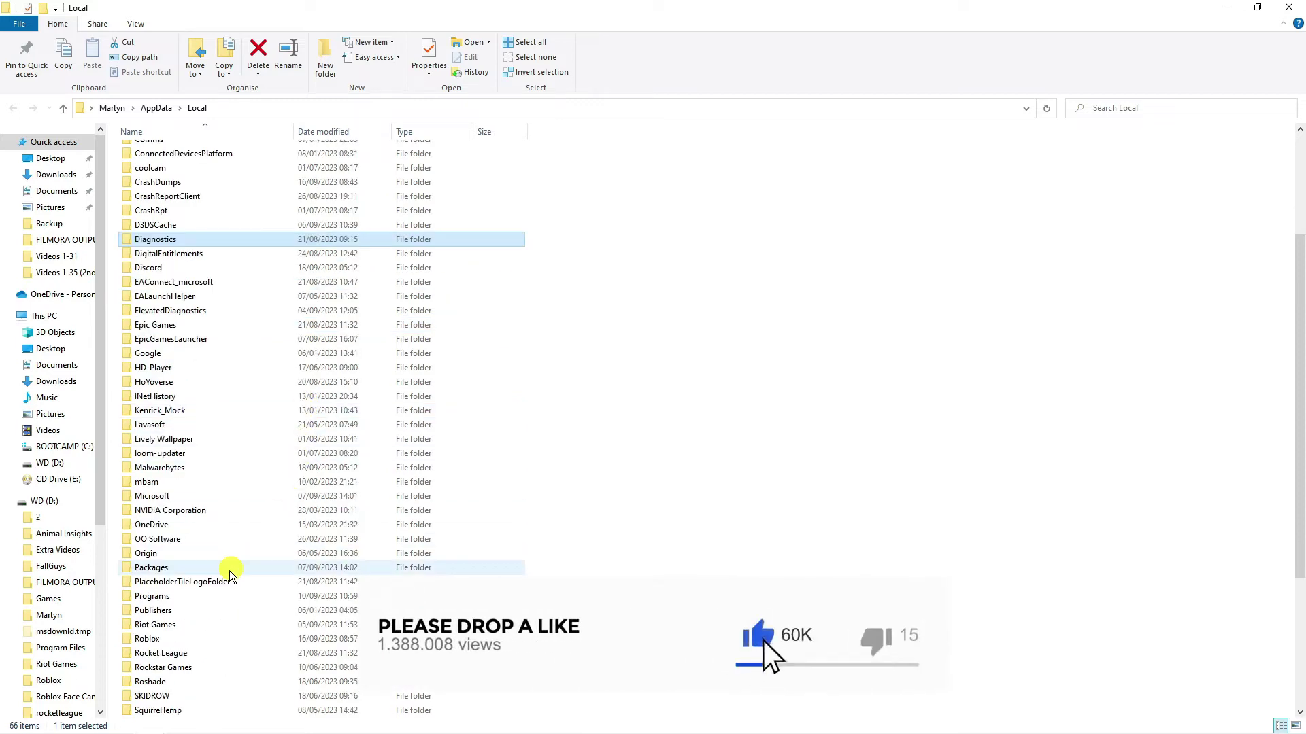
{"action": "left_click", "coordinate": [192, 636]}
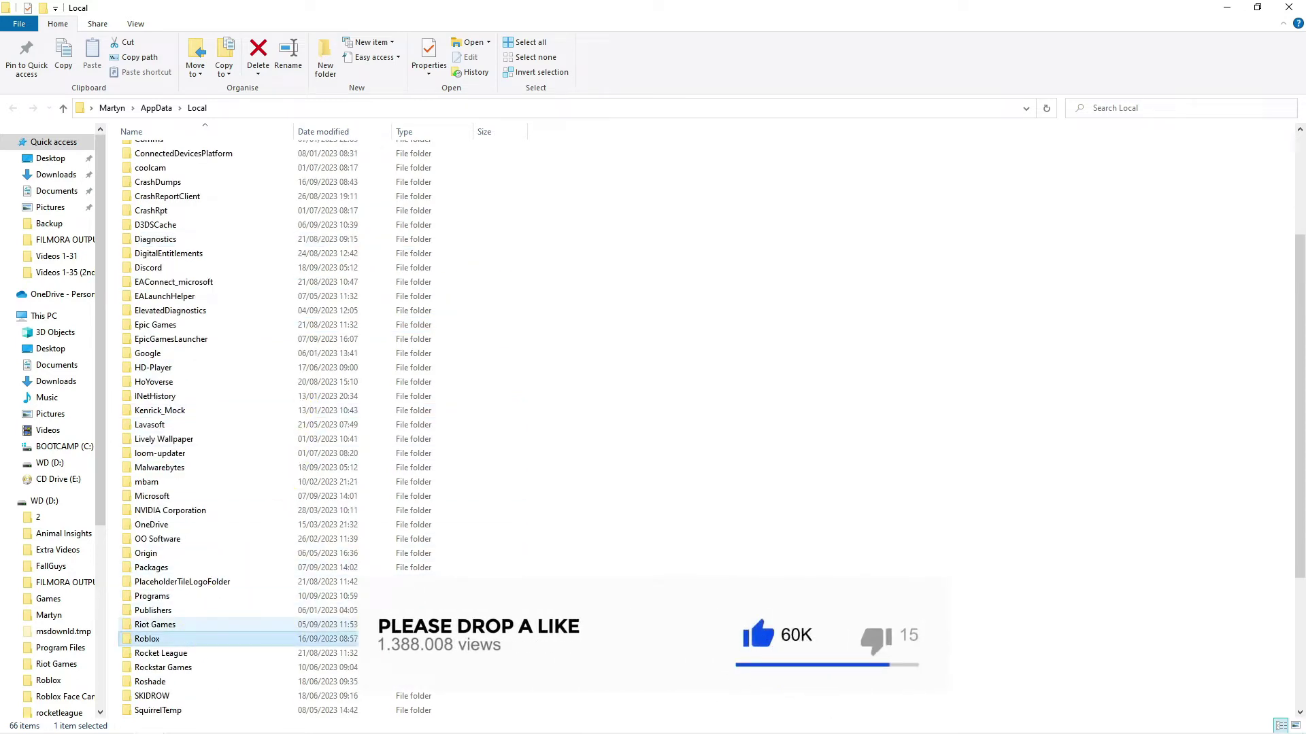
{"action": "key", "text": "Delete"}
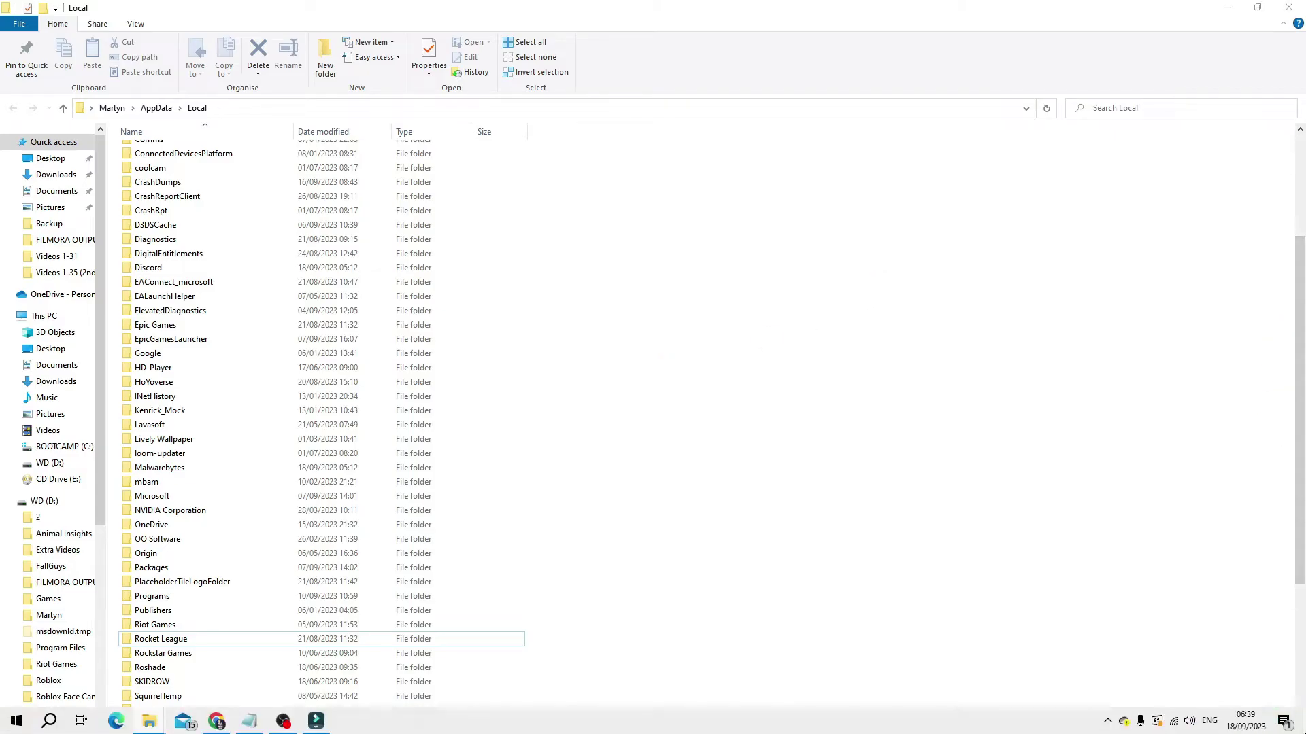
- Minimise Explorer and open the Roblox Player desktop shortcut's Properties
{"action": "left_click", "coordinate": [1301, 729]}
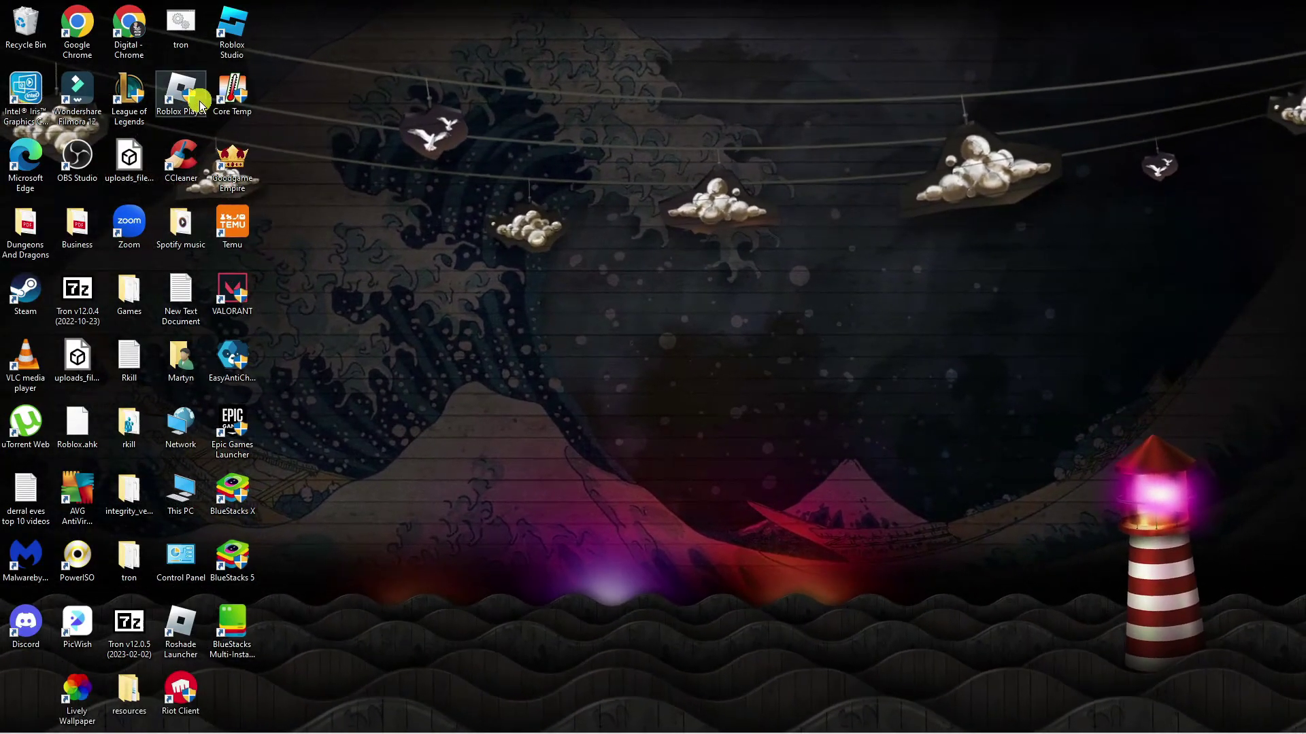
{"action": "left_click", "coordinate": [181, 97]}
{"action": "right_click", "coordinate": [192, 96]}
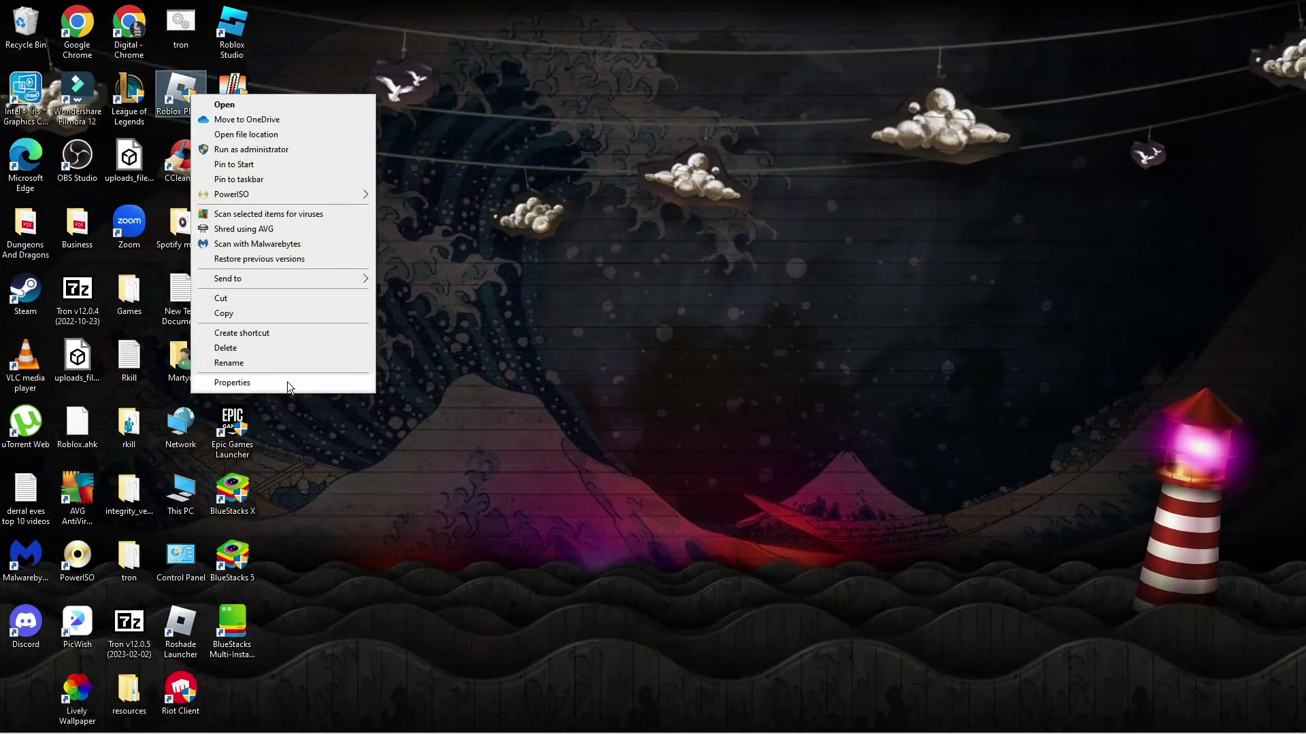
{"action": "left_click", "coordinate": [287, 378]}
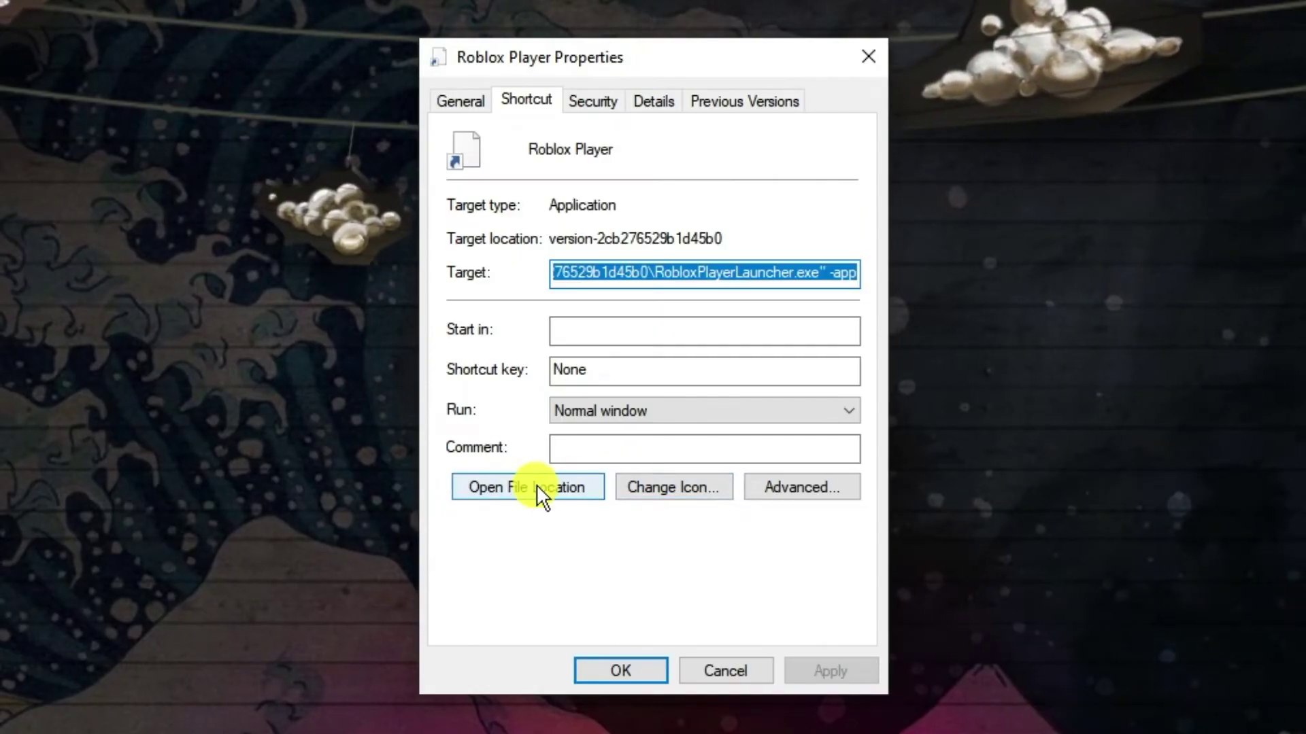
- Open the shortcut's file location and bring up RobloxPlayerLauncher's Properties, moved aside
{"action": "left_click", "coordinate": [533, 482]}
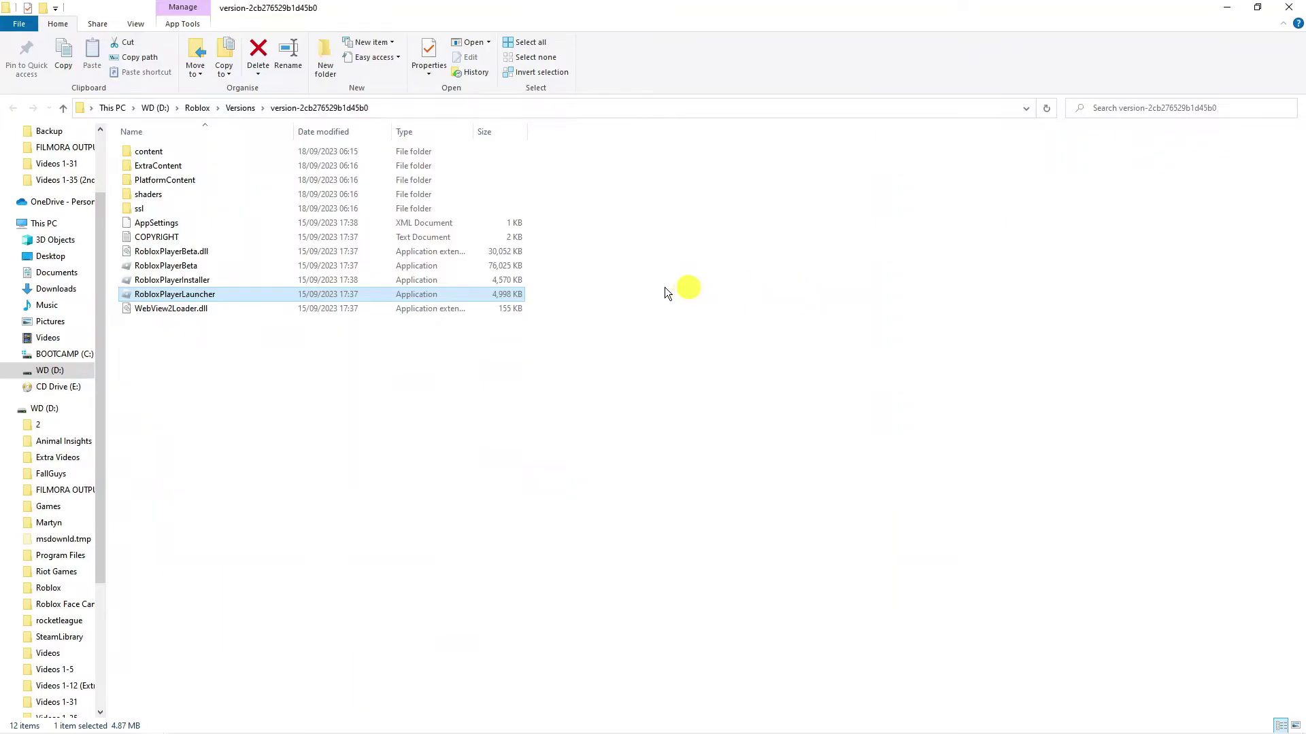
{"action": "right_click", "coordinate": [239, 295]}
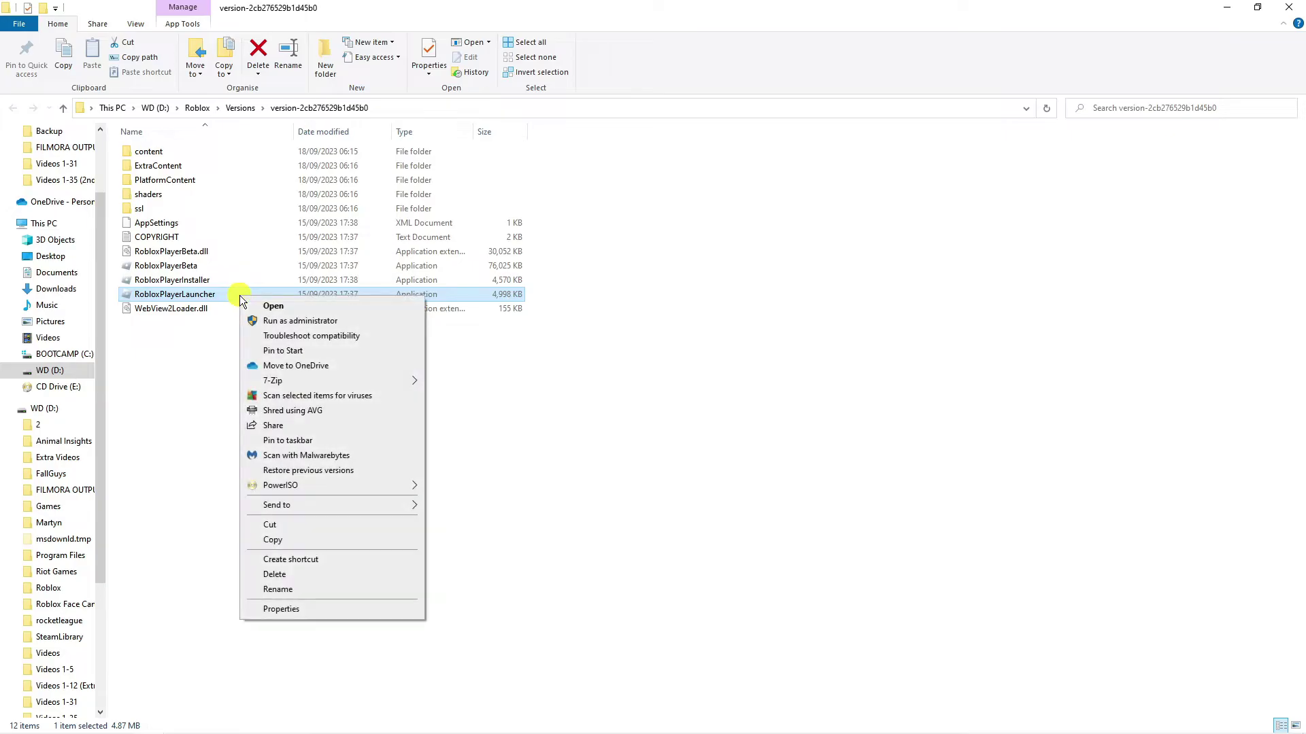
{"action": "left_click", "coordinate": [336, 608]}
{"action": "left_click_drag", "start_coordinate": [452, 294], "coordinate": [715, 162]}
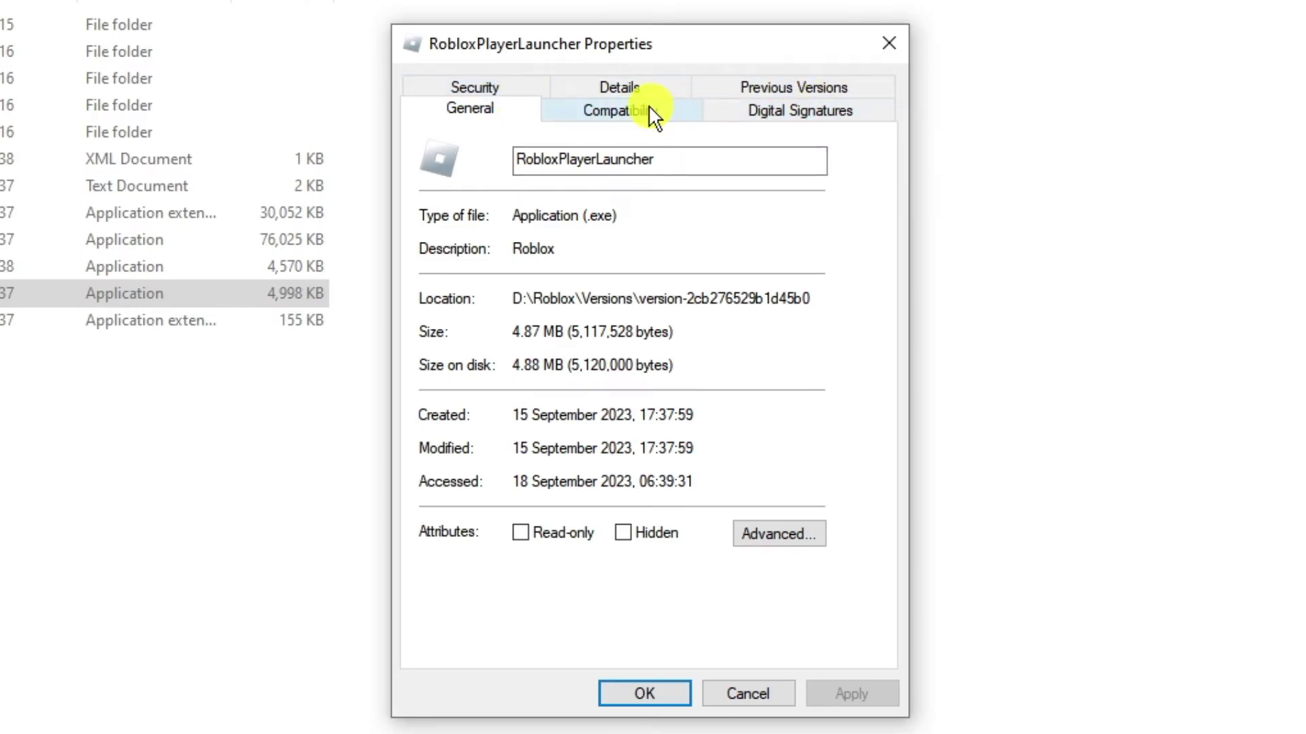
- Set Compatibility to Windows 7, disable full-screen optimisations, run as administrator, apply and confirm
{"action": "left_click", "coordinate": [647, 104]}
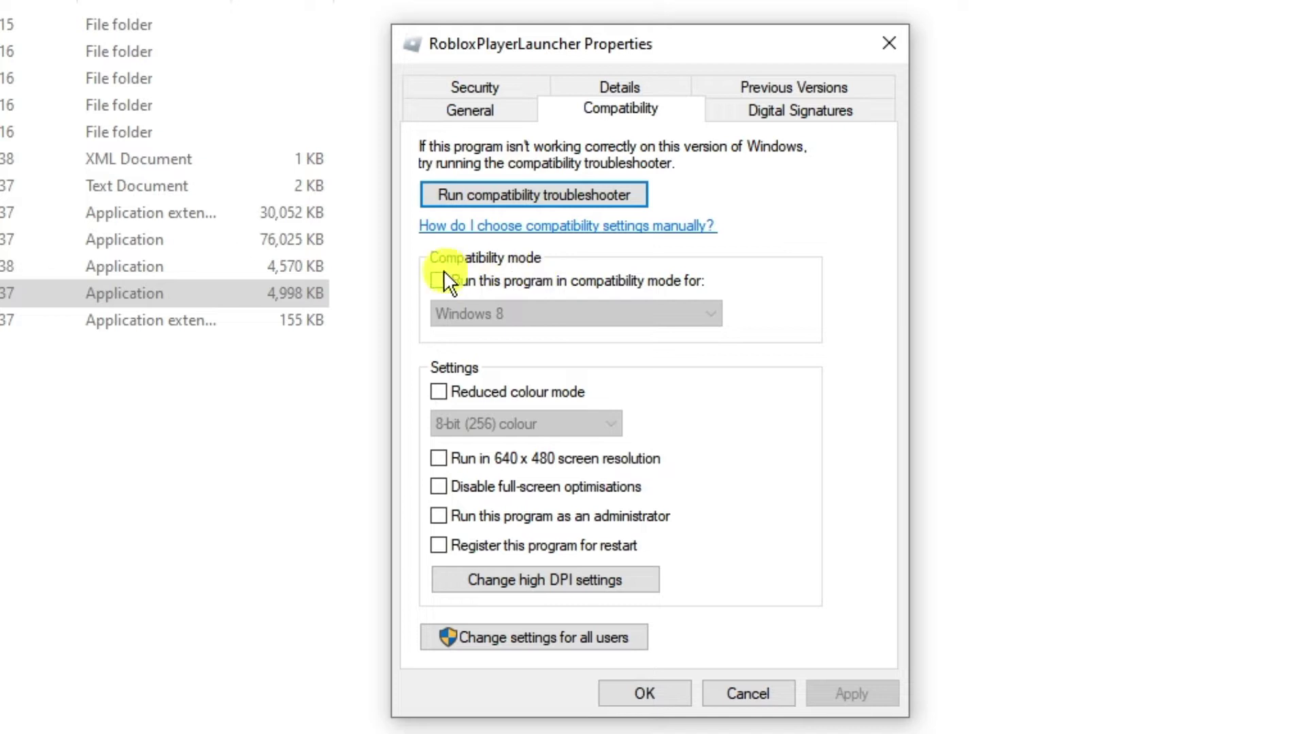
{"action": "left_click", "coordinate": [439, 281]}
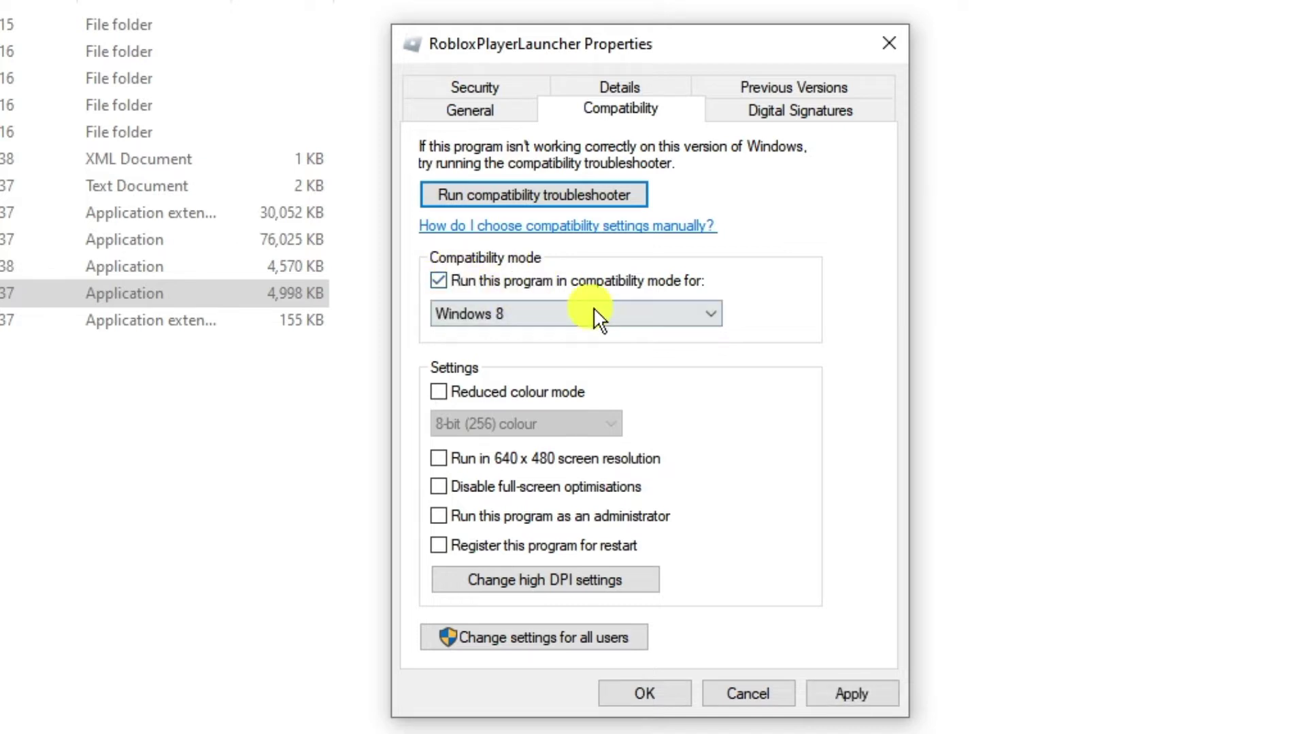
{"action": "left_click", "coordinate": [649, 314]}
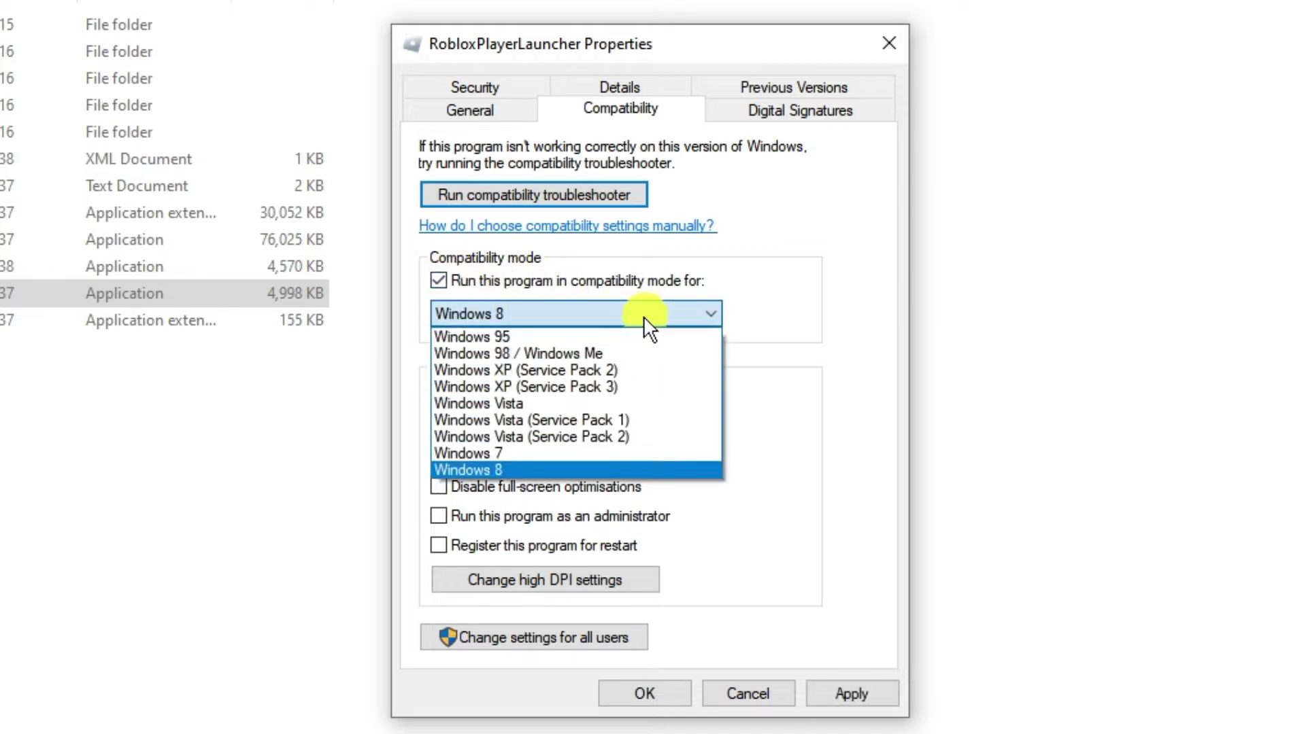
{"action": "left_click", "coordinate": [590, 453]}
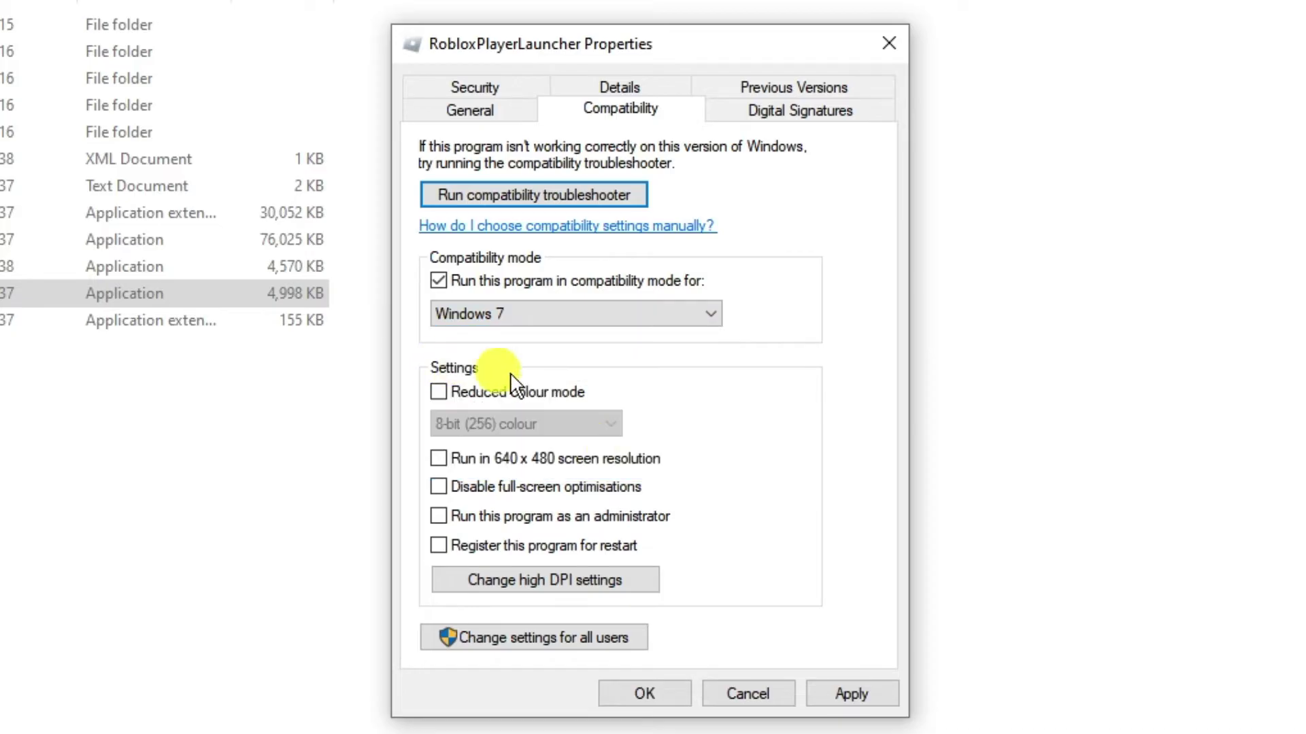
{"action": "left_click", "coordinate": [439, 487]}
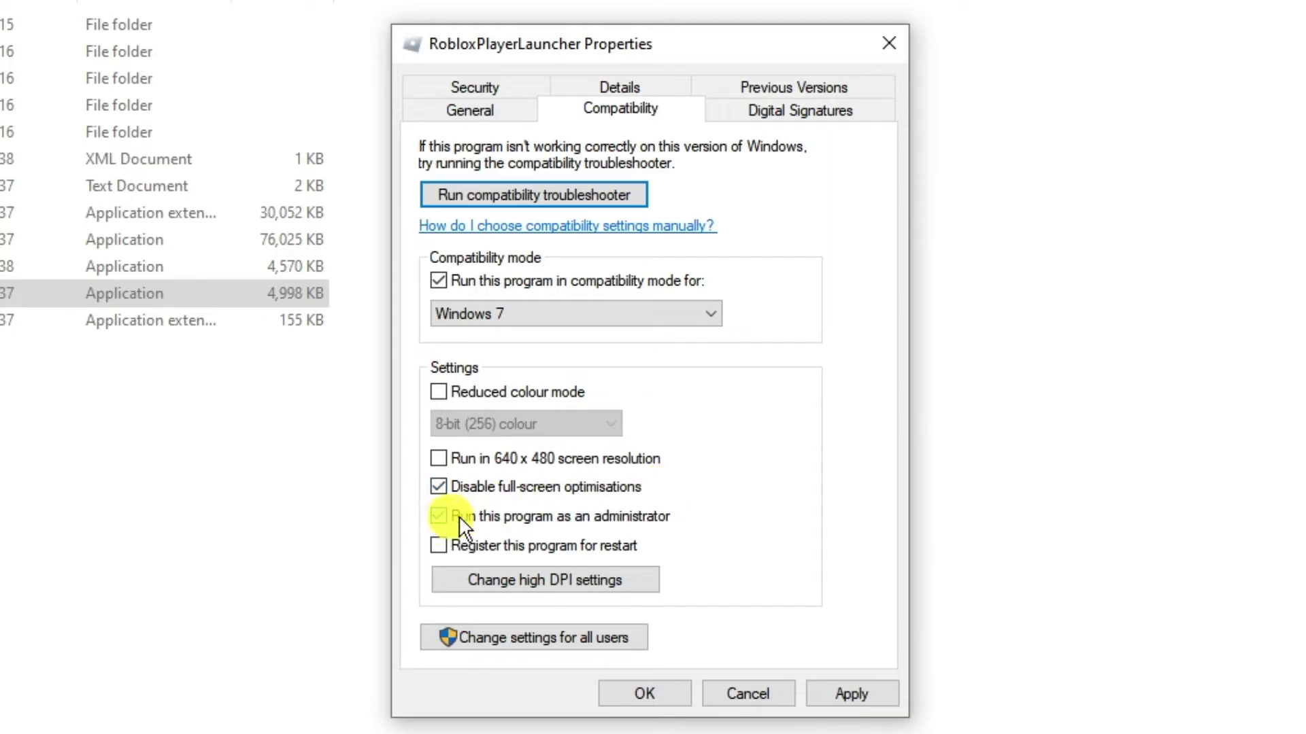
{"action": "left_click", "coordinate": [439, 517]}
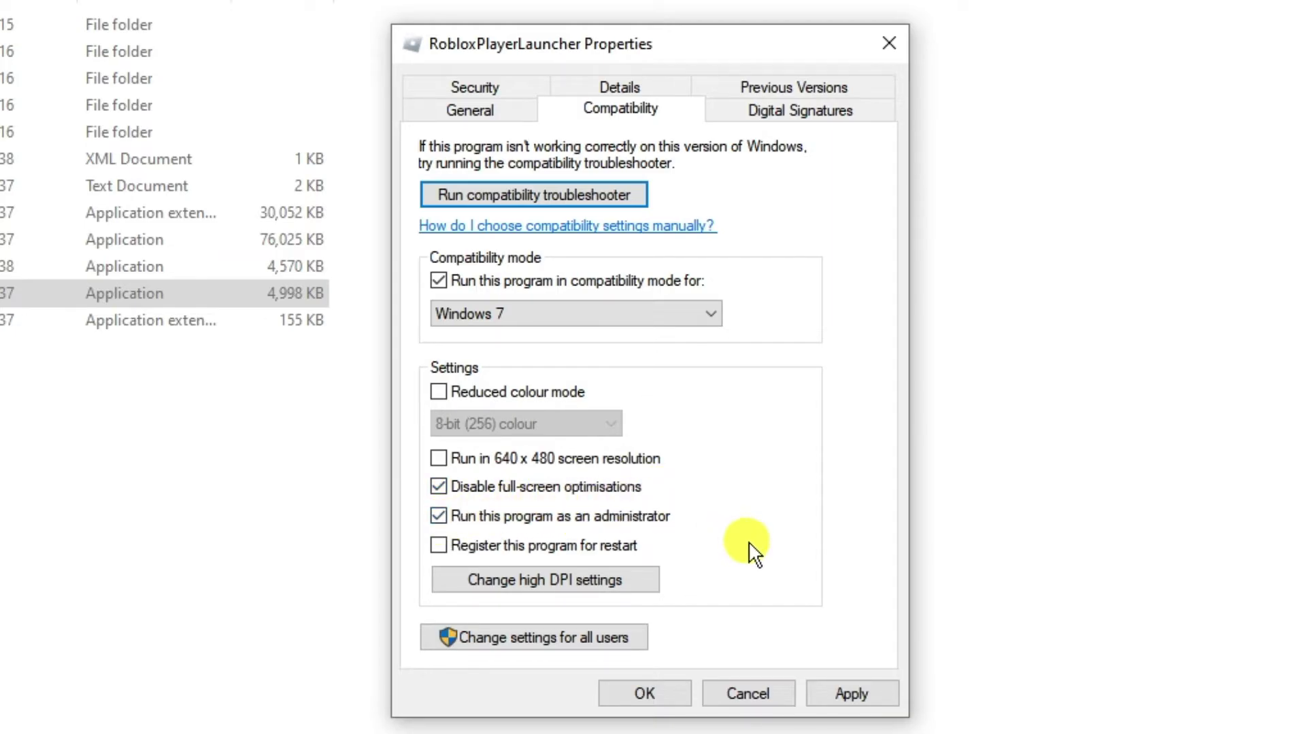
{"action": "left_click", "coordinate": [852, 693]}
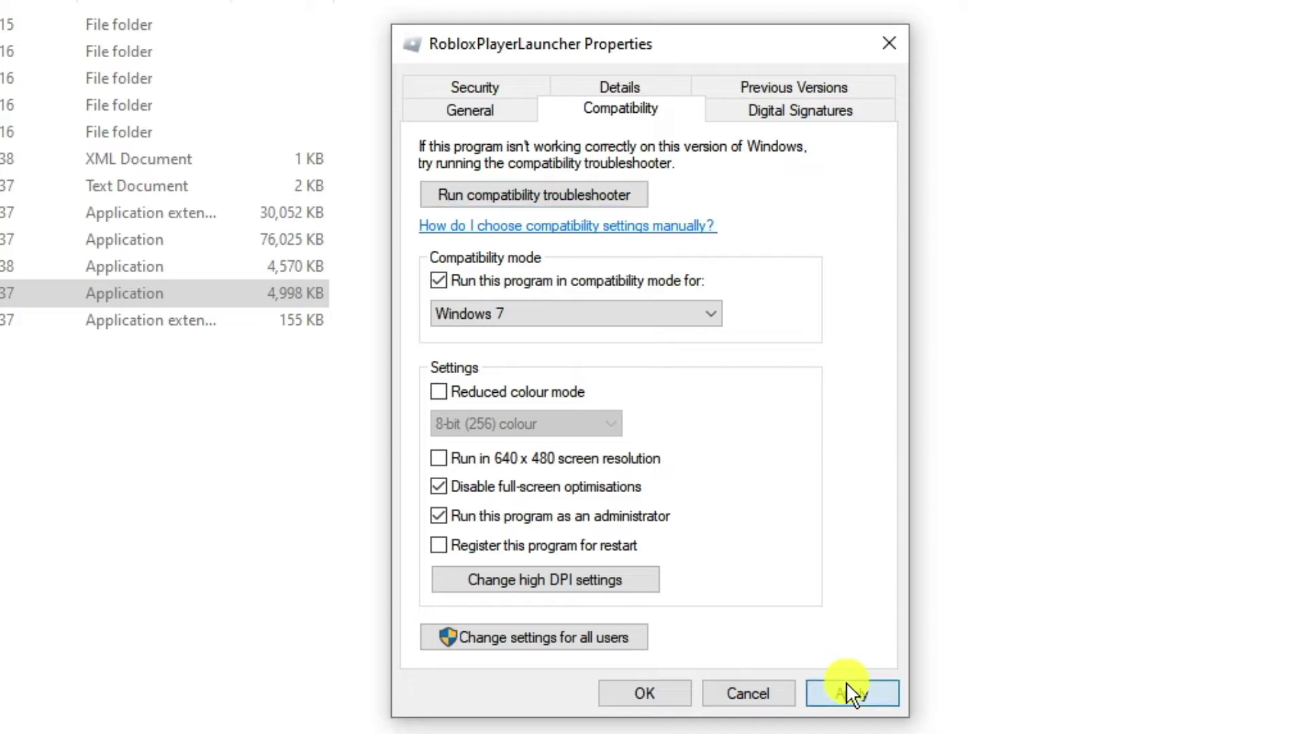
{"action": "left_click", "coordinate": [644, 693]}
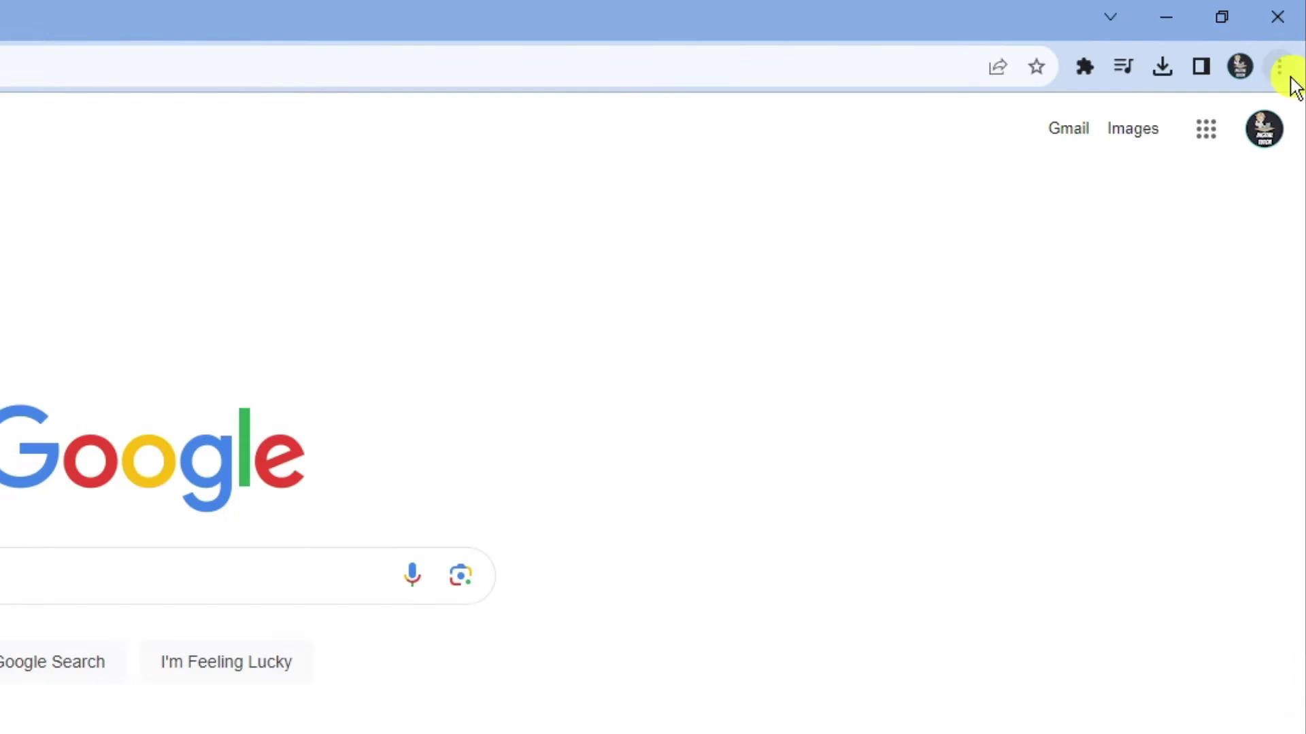
- Navigate Chrome Settings to Privacy and security > Third-party cookies
{"action": "left_click", "coordinate": [1281, 68]}
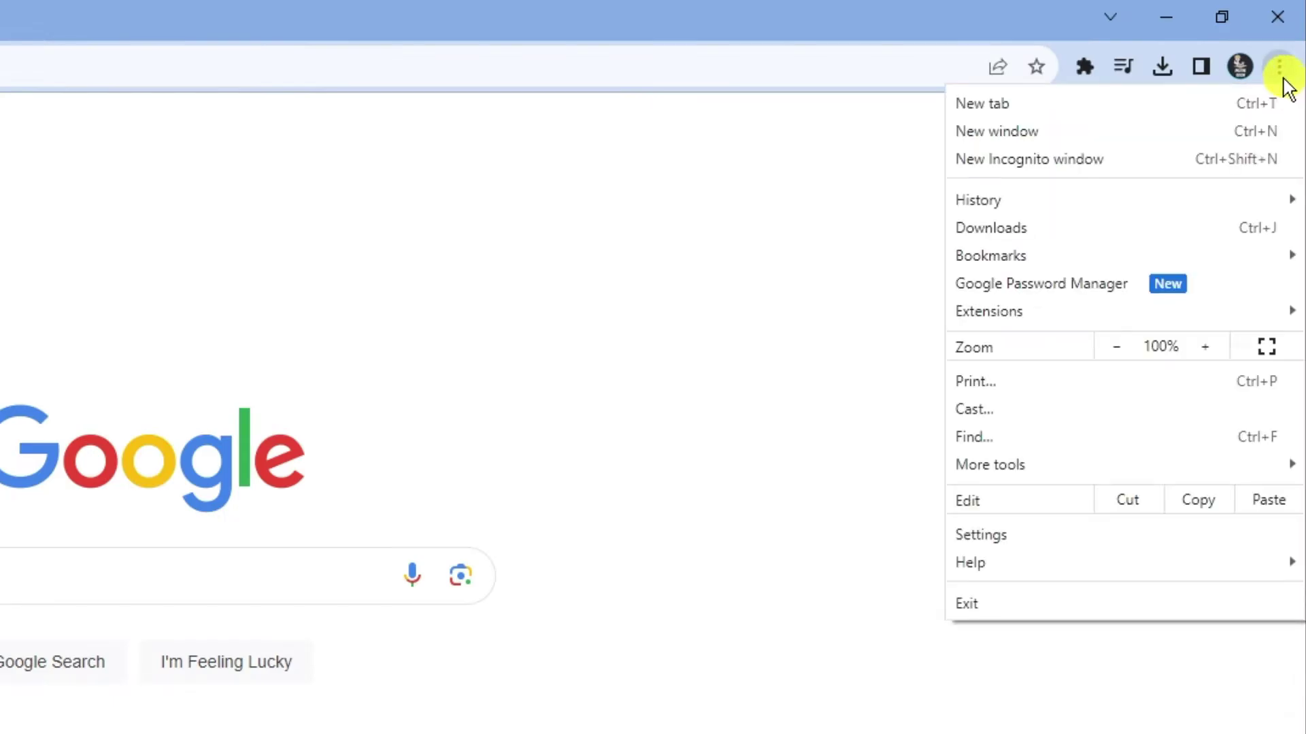
{"action": "left_click", "coordinate": [1077, 543]}
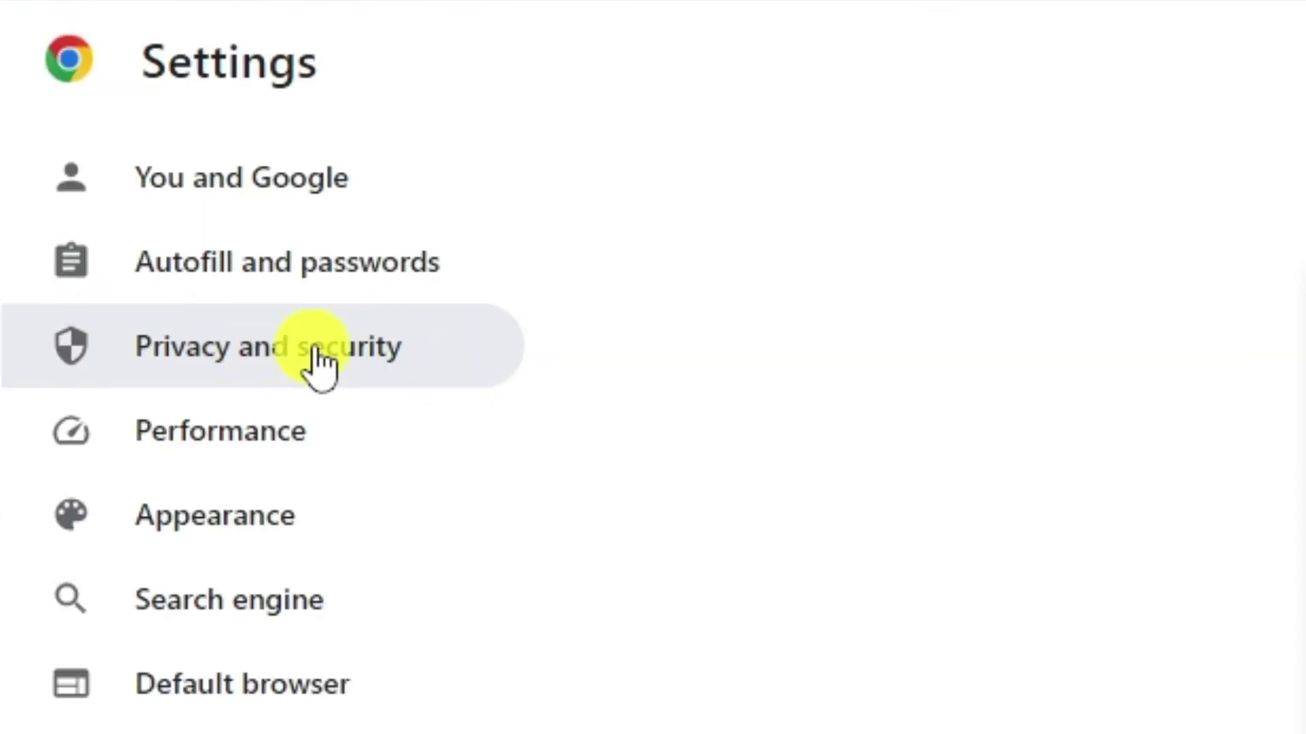
{"action": "left_click", "coordinate": [318, 359]}
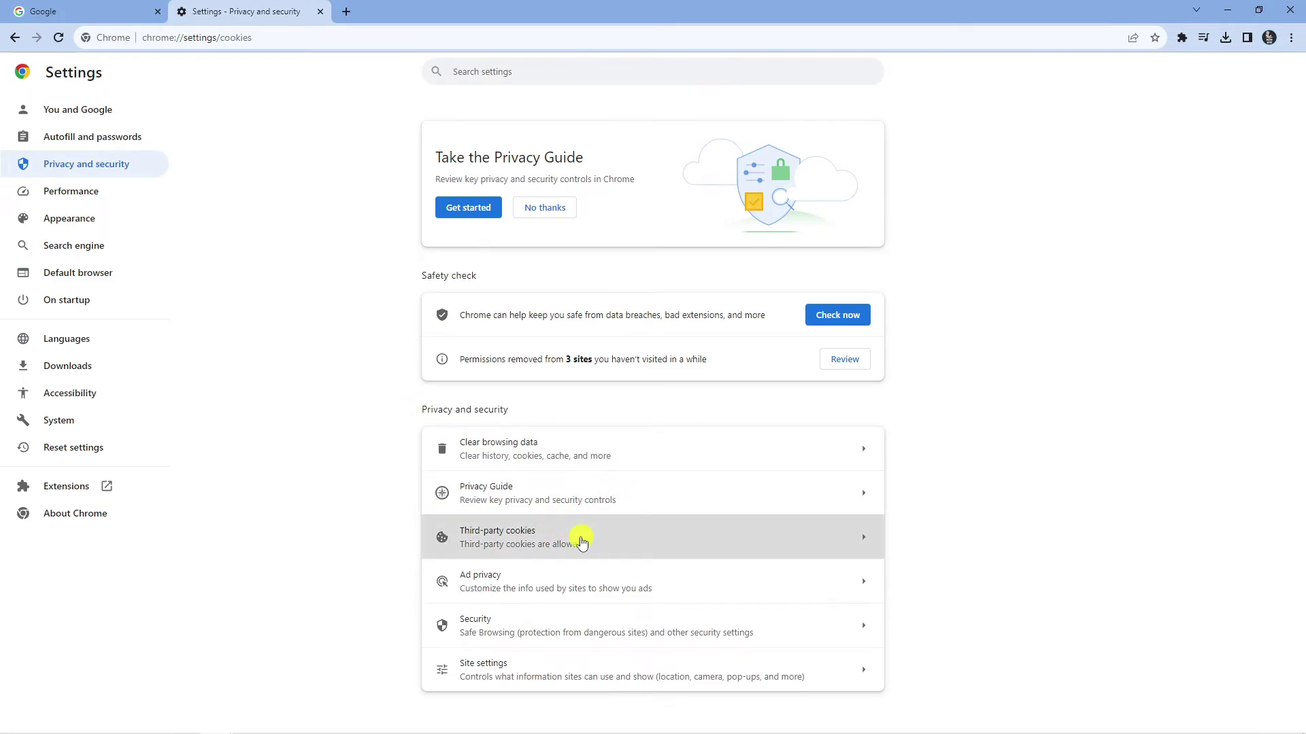
{"action": "left_click", "coordinate": [580, 540]}
{"action": "scroll", "coordinate": [902, 375], "scroll_direction": "down", "scroll_amount": 3}
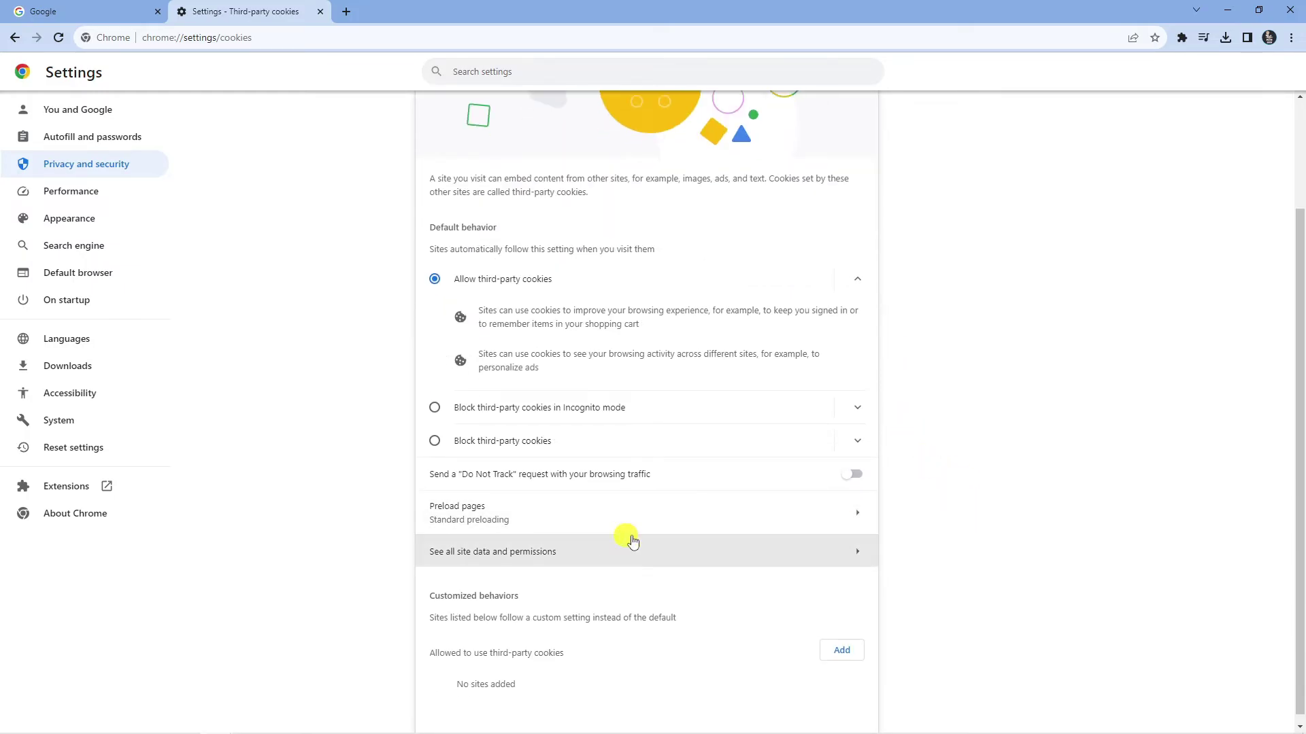
- In All site data and permissions, clear roblox.com's stored data and close Chrome
{"action": "left_click", "coordinate": [606, 550]}
{"action": "type", "text": "robl"}
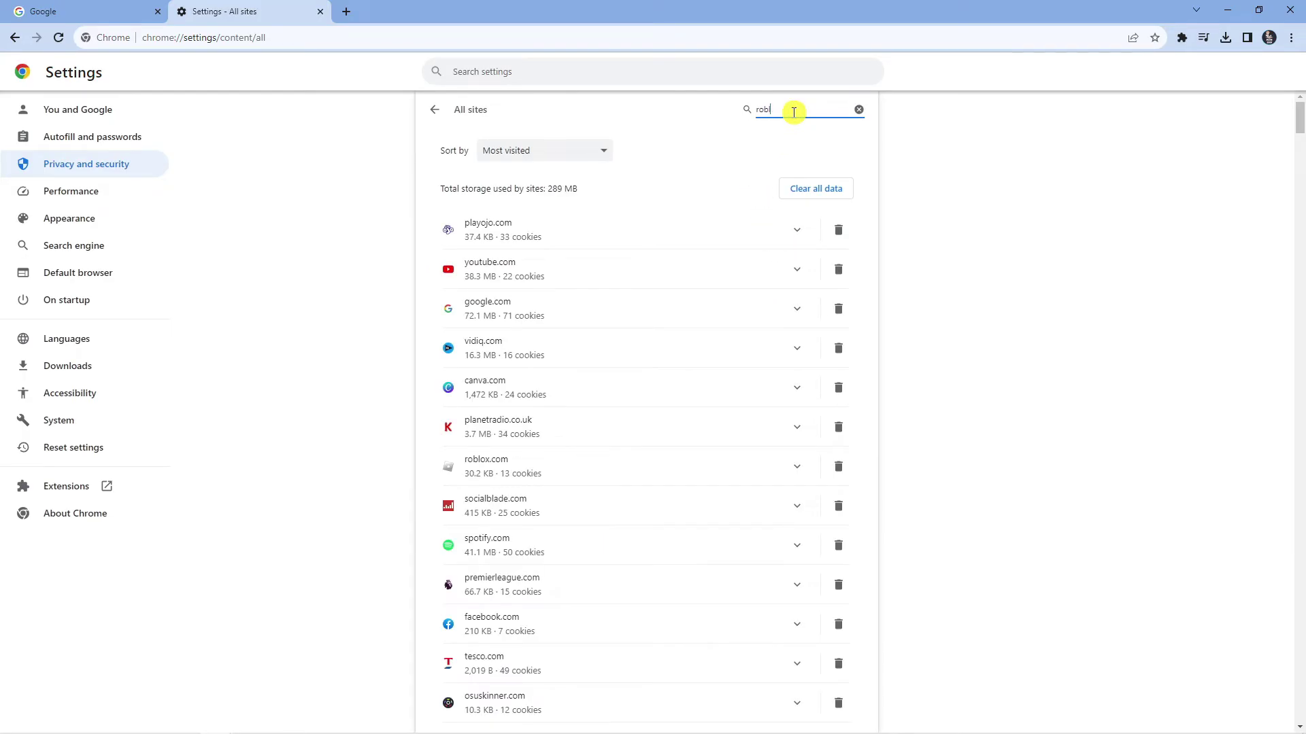
{"action": "type", "text": "ox"}
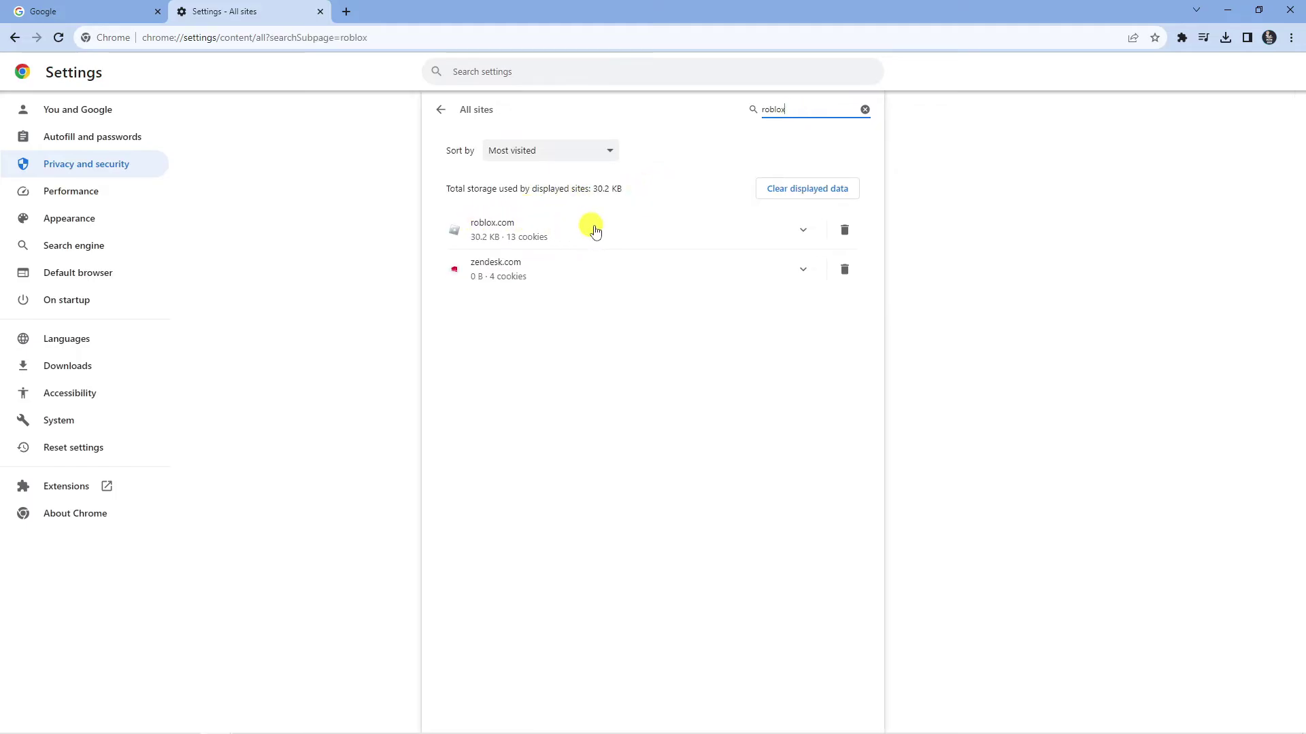
{"action": "left_click", "coordinate": [842, 229]}
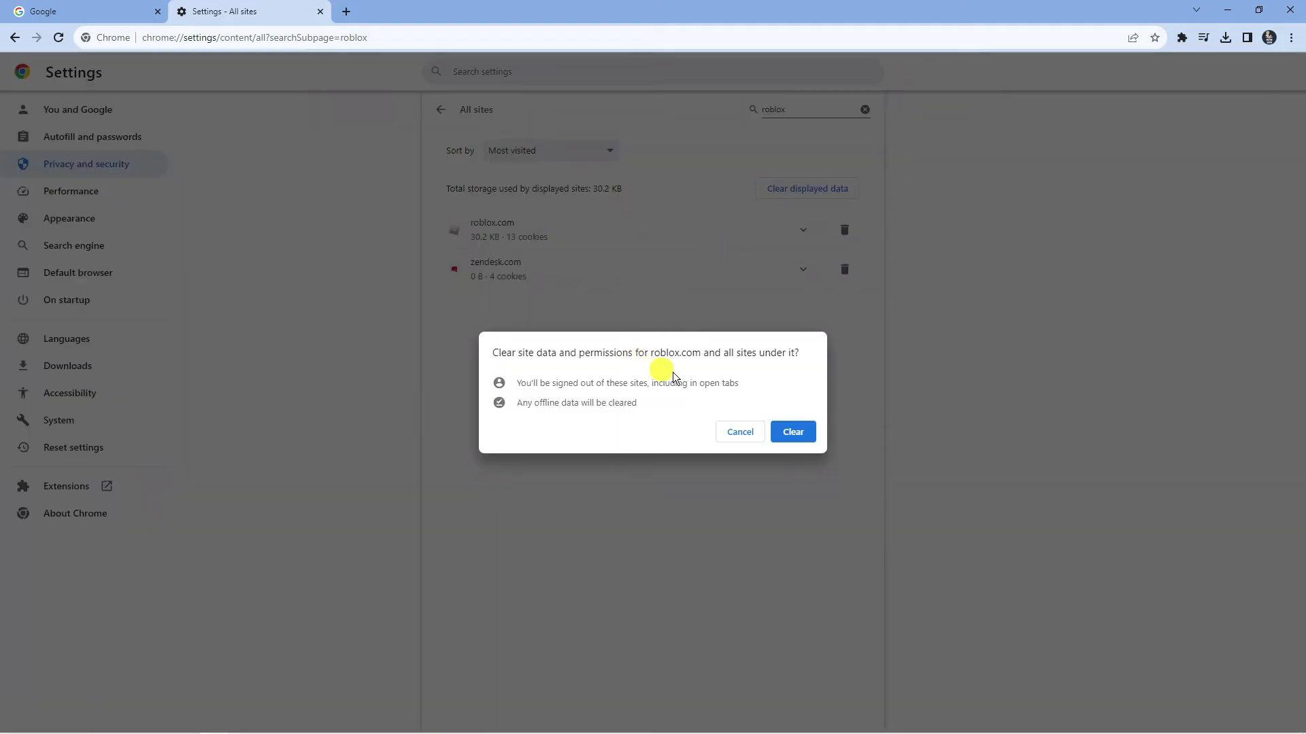
{"action": "left_click", "coordinate": [794, 432]}
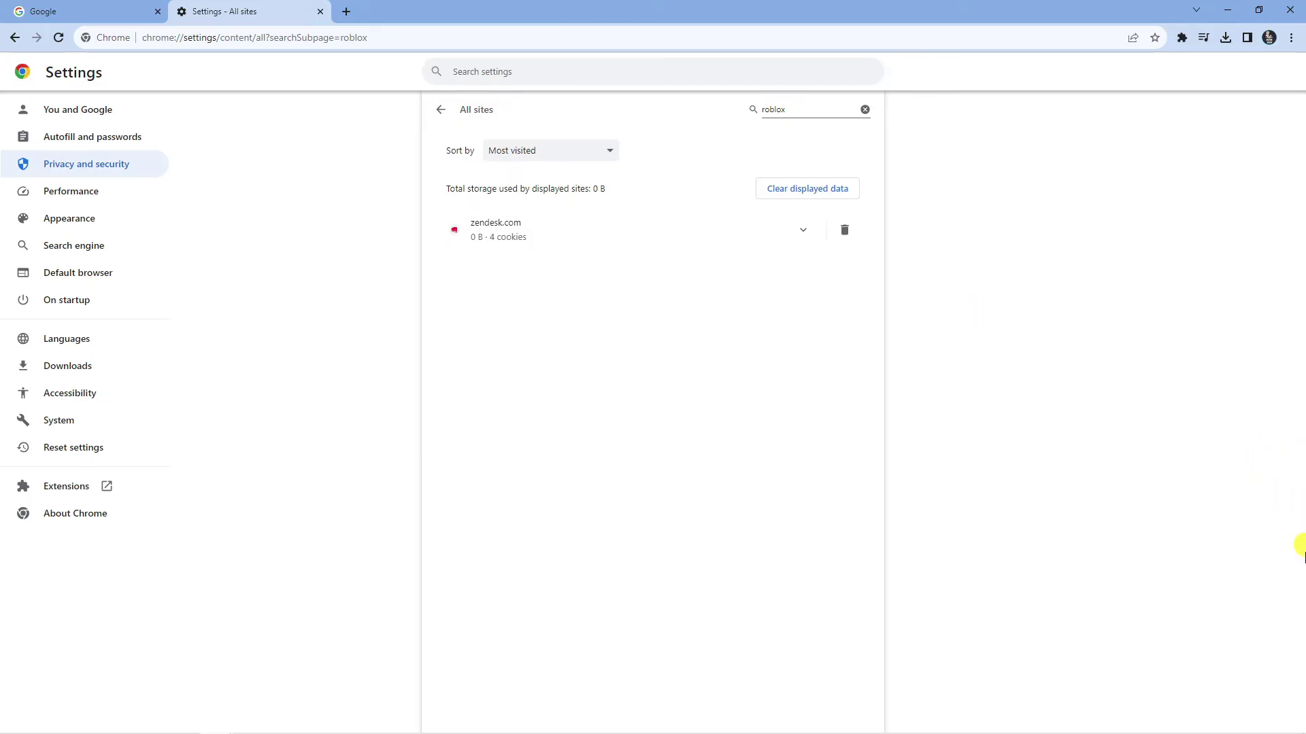
{"action": "key", "text": "super+d"}
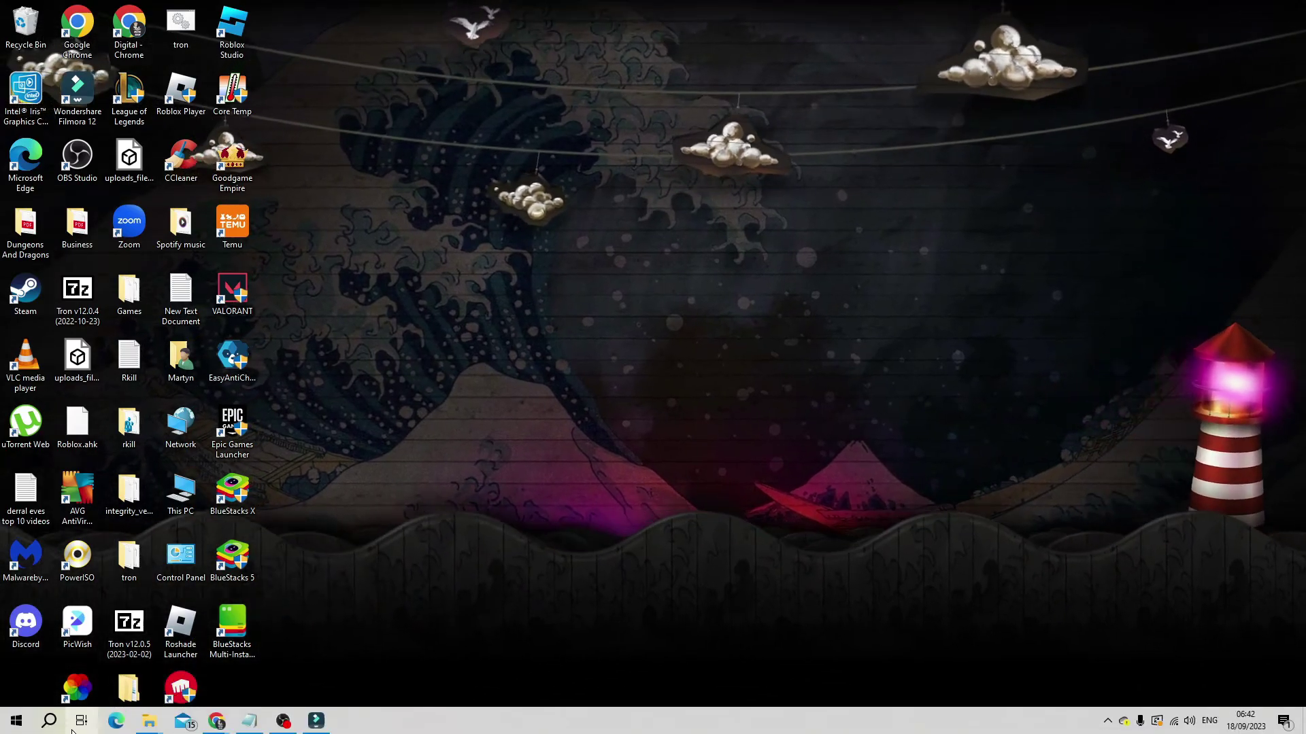
- Launch Command Prompt as administrator from Windows search
{"action": "left_click", "coordinate": [49, 721]}
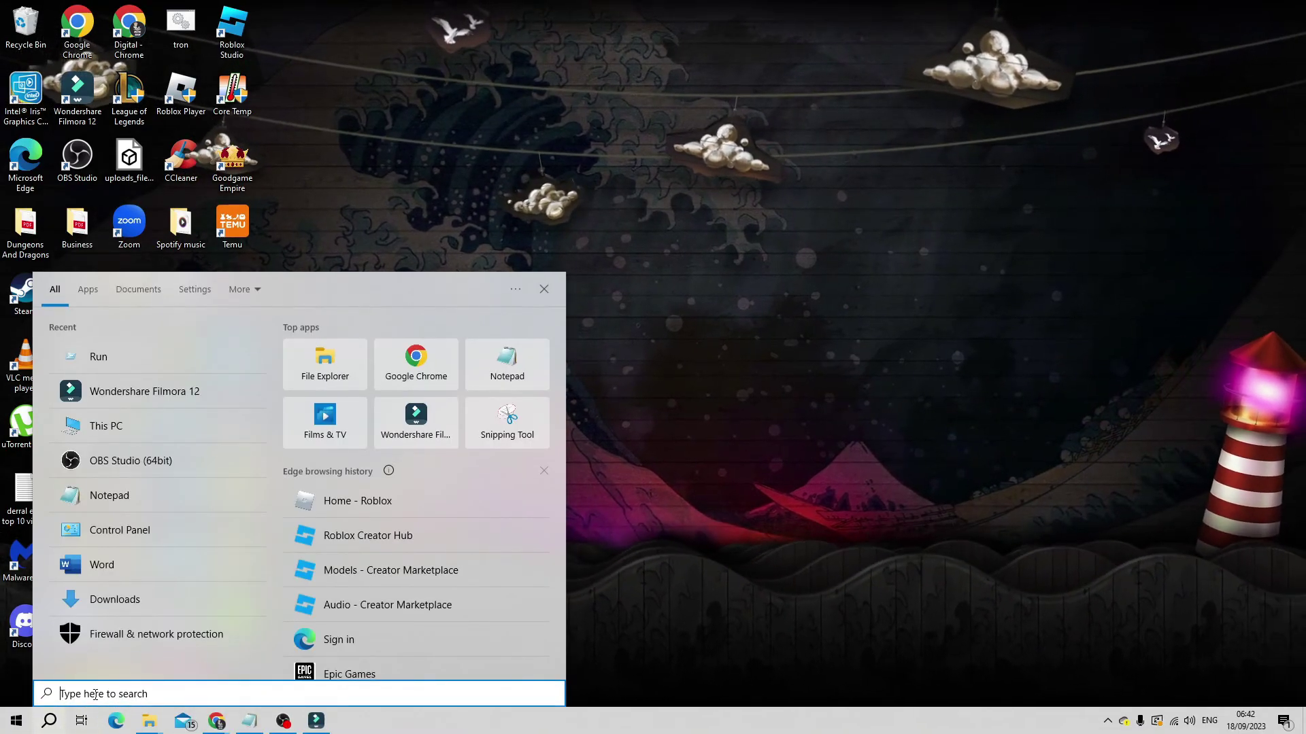
{"action": "type", "text": "command"}
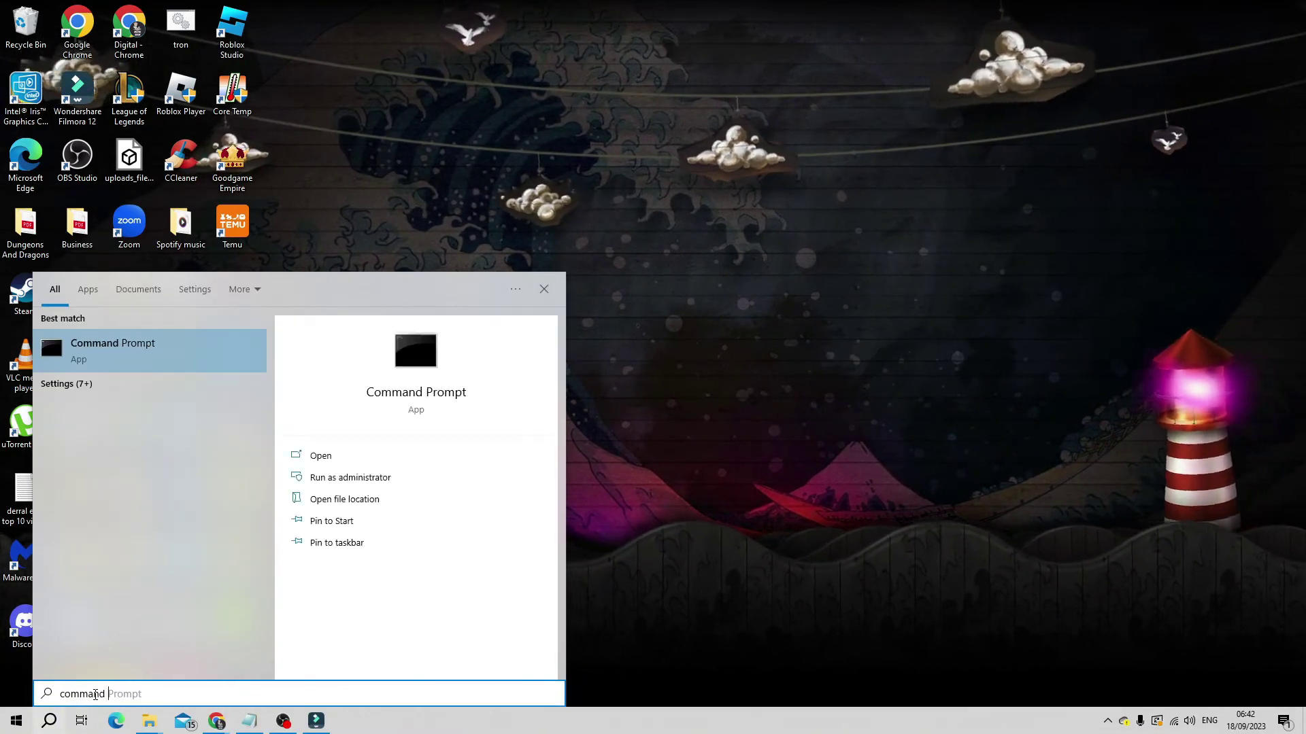
{"action": "type", "text": " prom"}
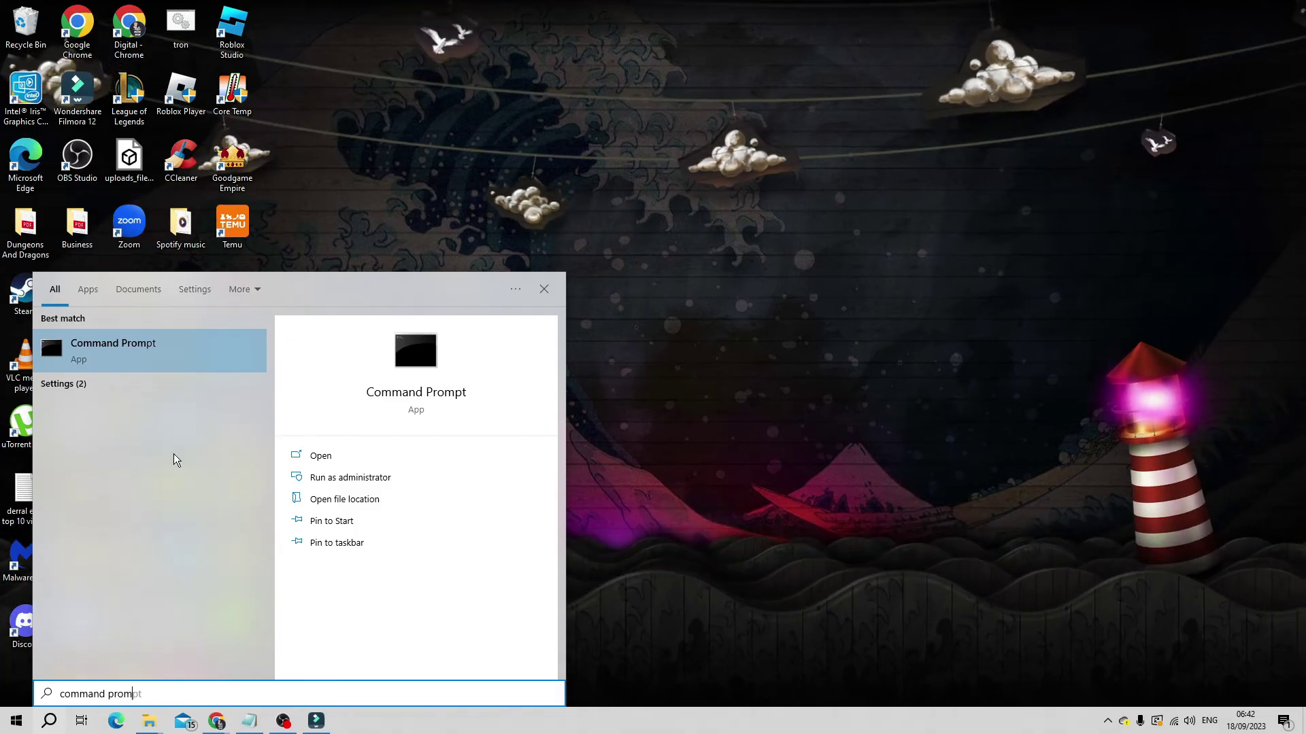
{"action": "right_click", "coordinate": [166, 351]}
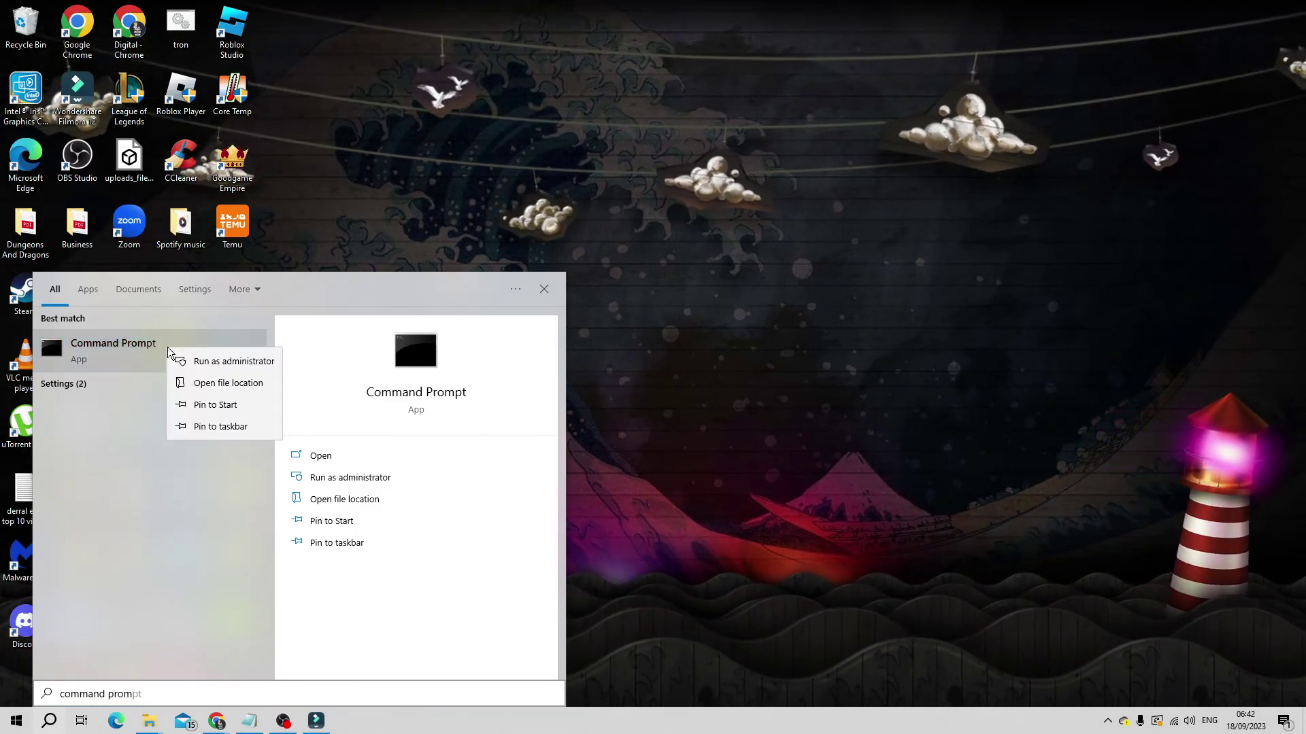
{"action": "left_click", "coordinate": [228, 363]}
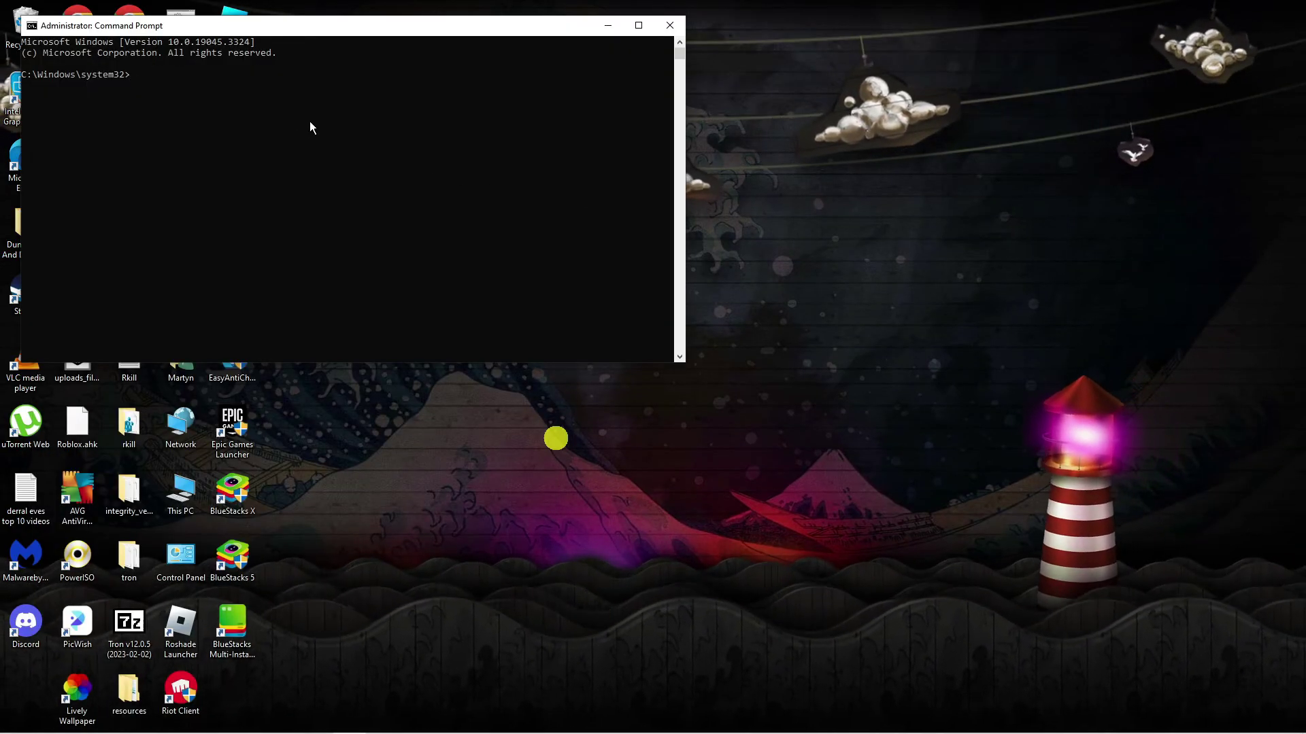
{"action": "type", "text": "ipconfig"}
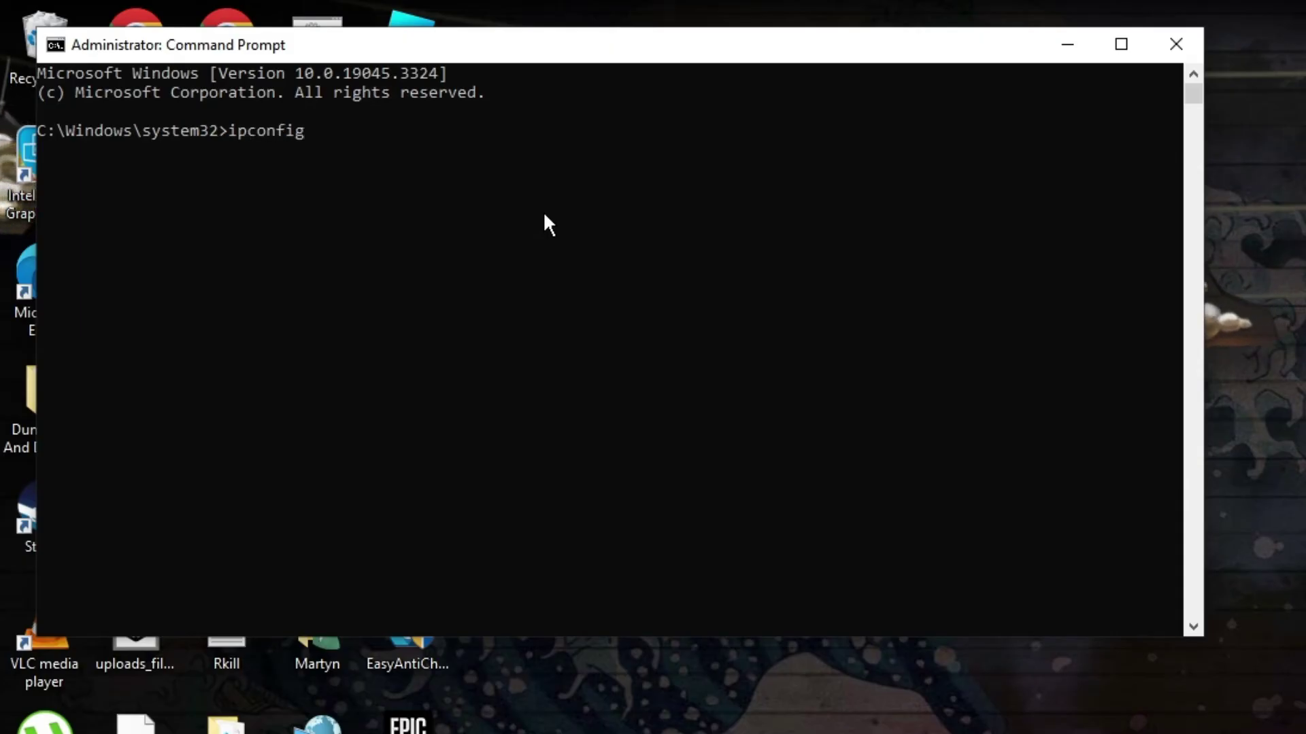
{"action": "type", "text": " /fl"}
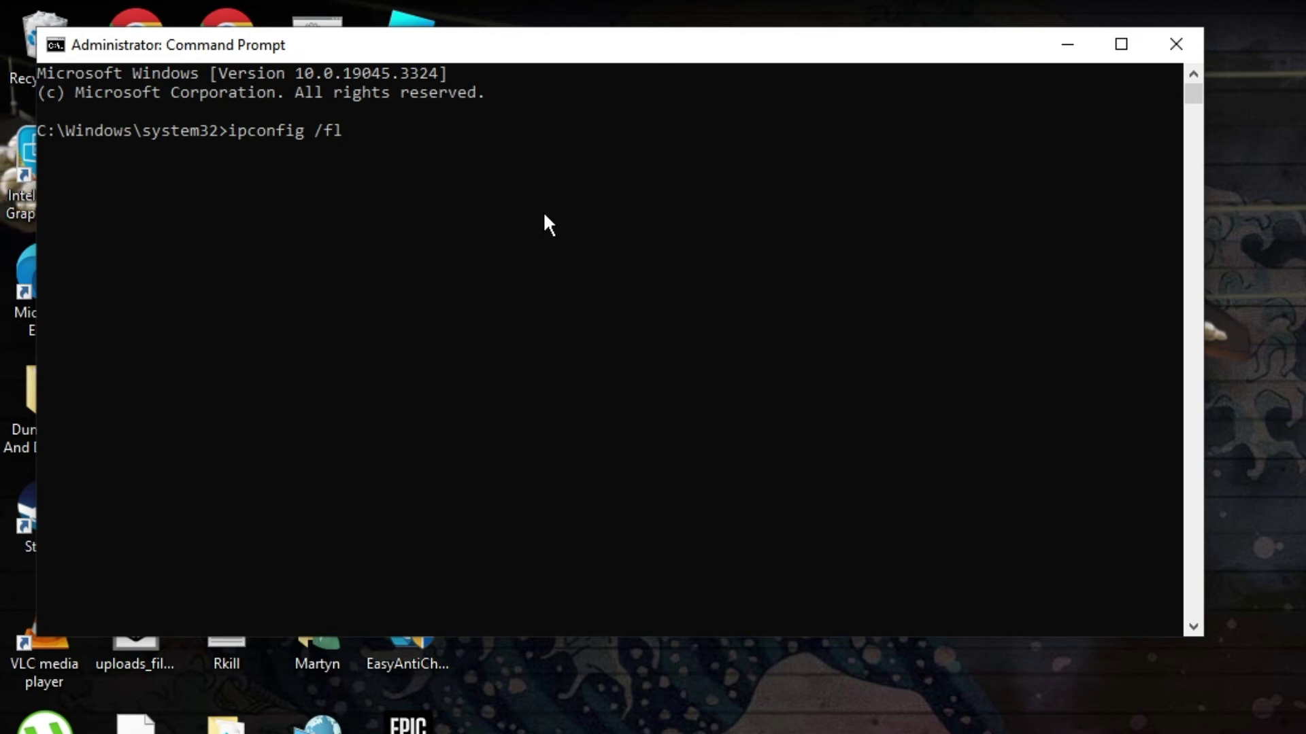
{"action": "type", "text": "ushdns"}
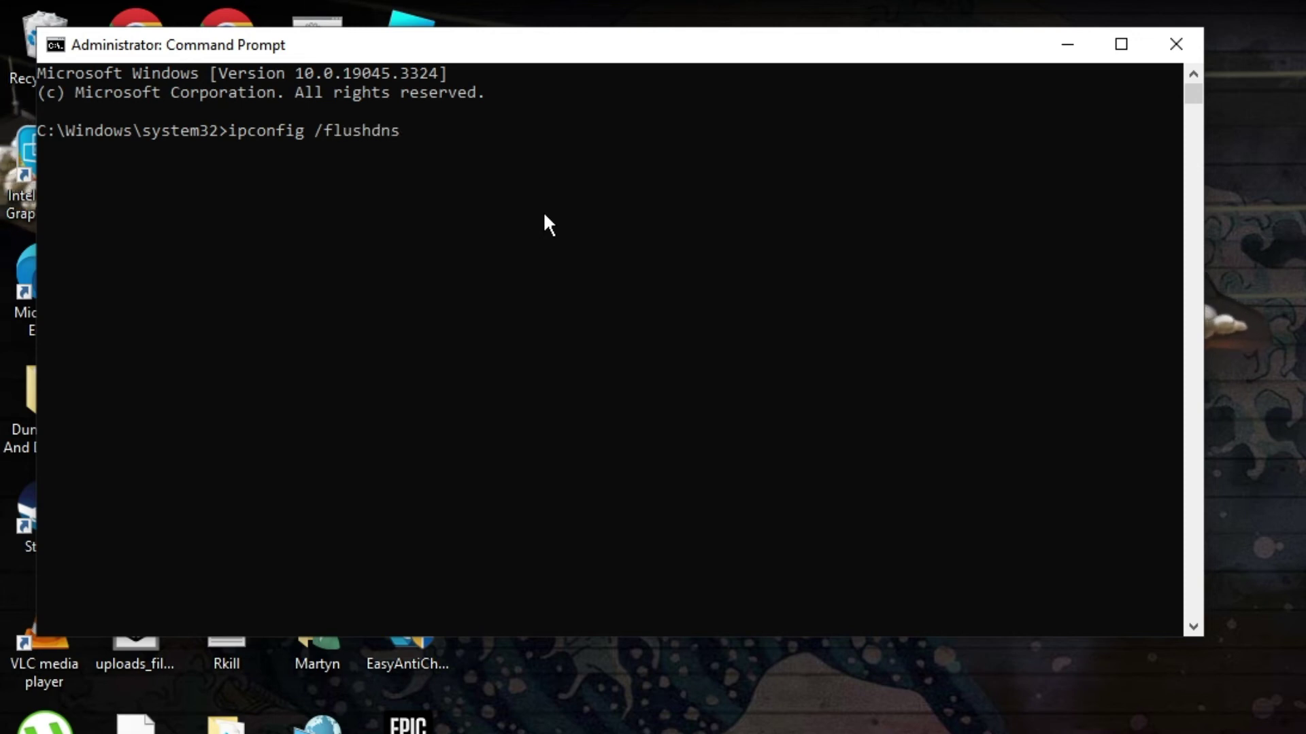
- Run ipconfig /flushdns successfully, then exit the Command Prompt
{"action": "key", "text": "Return"}
{"action": "type", "text": "exit"}
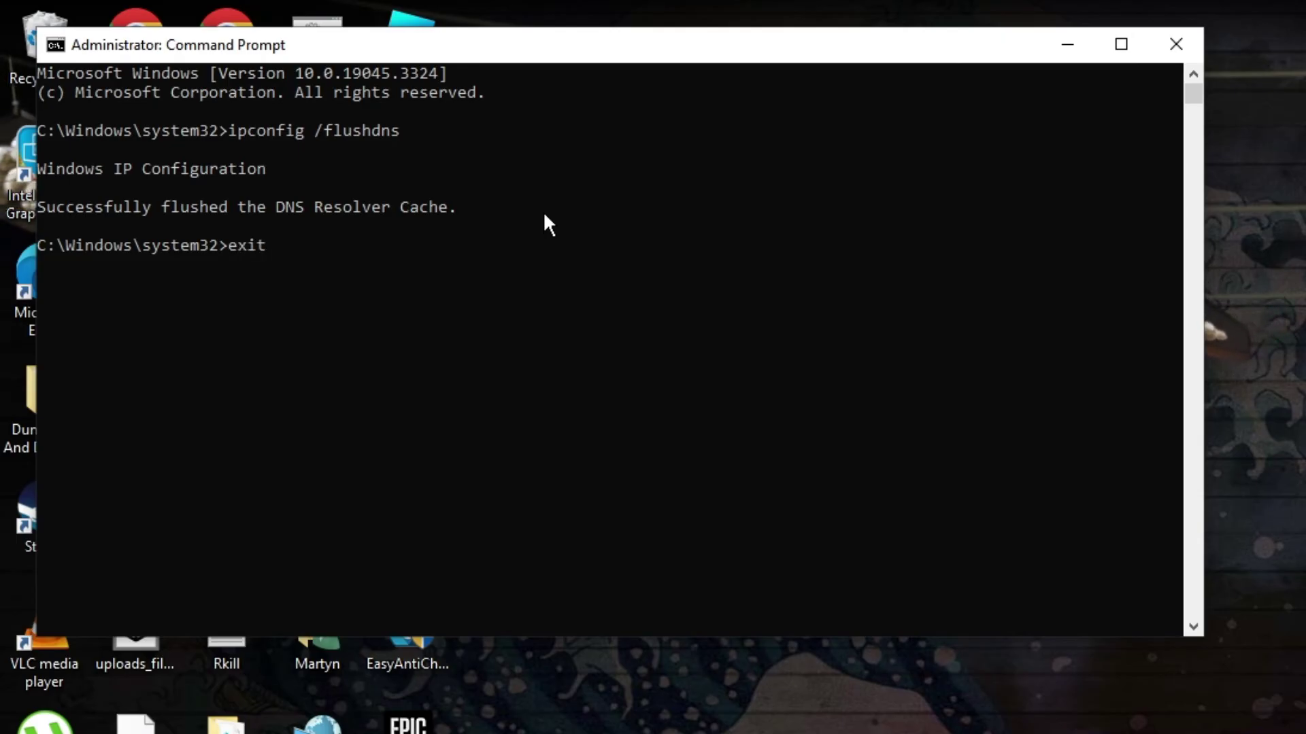
{"action": "key", "text": "Return"}
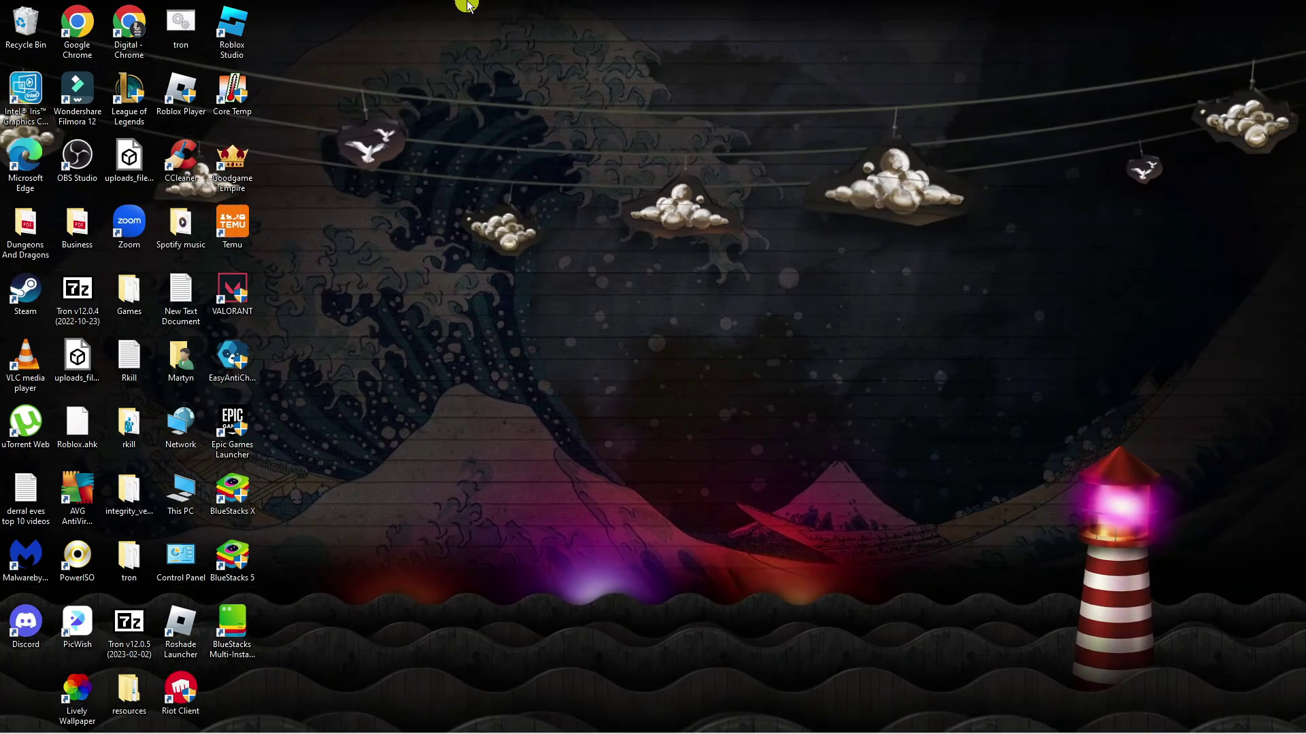